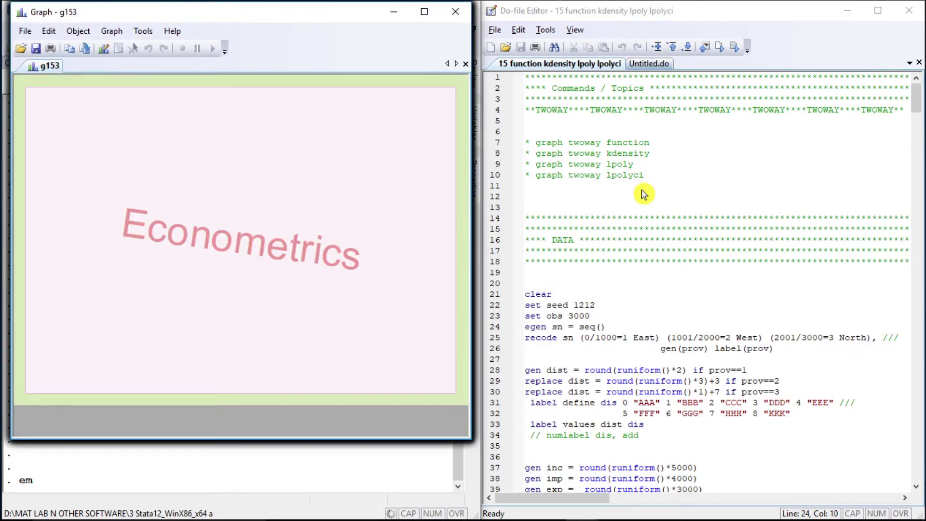
# - Scroll the do-file down to its DATA section
pyautogui.scroll(-4, 666, 140)
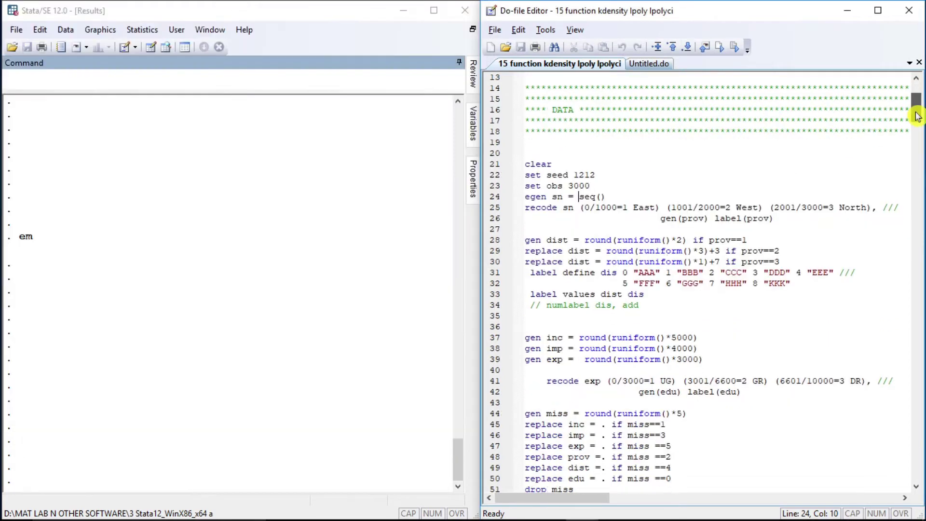
# - Run the DATA section (lines 21–86) to generate the simulated variables
pyautogui.click(527, 153)
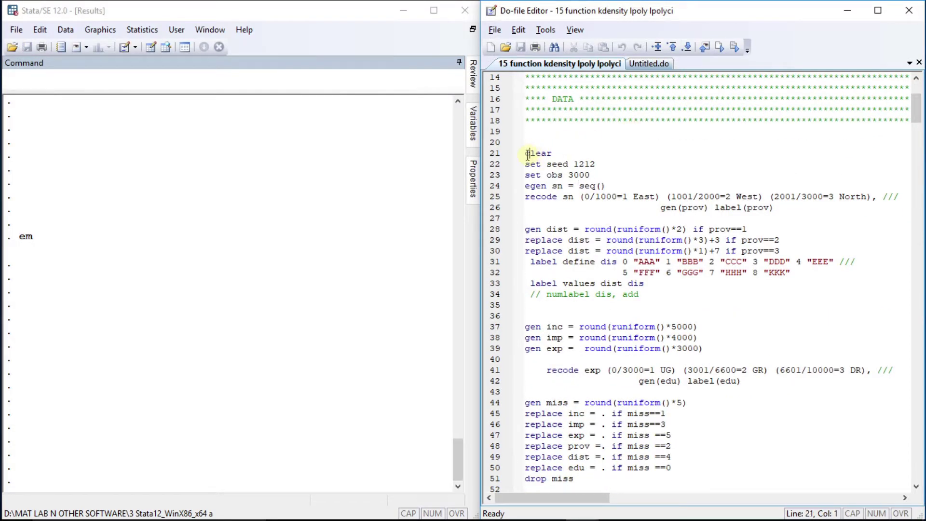
pyautogui.hotkey('shift', 'Down')
pyautogui.hotkey('shift', 'Down')
pyautogui.hotkey('shift', 'Down')
pyautogui.hotkey('shift', 'Down')
pyautogui.hotkey('shift', 'Down')
pyautogui.hotkey('shift', 'Down')
pyautogui.hotkey('shift', 'Down')
pyautogui.hotkey('shift', 'Down')
pyautogui.hotkey('shift', 'Down')
pyautogui.hotkey('shift', 'Down')
pyautogui.hotkey('shift', 'Down')
pyautogui.hotkey('shift', 'Down')
pyautogui.hotkey('shift', 'Down')
pyautogui.hotkey('shift', 'Down')
pyautogui.hotkey('shift', 'Down')
pyautogui.hotkey('shift', 'Down')
pyautogui.hotkey('shift', 'Down')
pyautogui.hotkey('shift', 'Down')
pyautogui.hotkey('shift', 'Down')
pyautogui.hotkey('shift', 'Down')
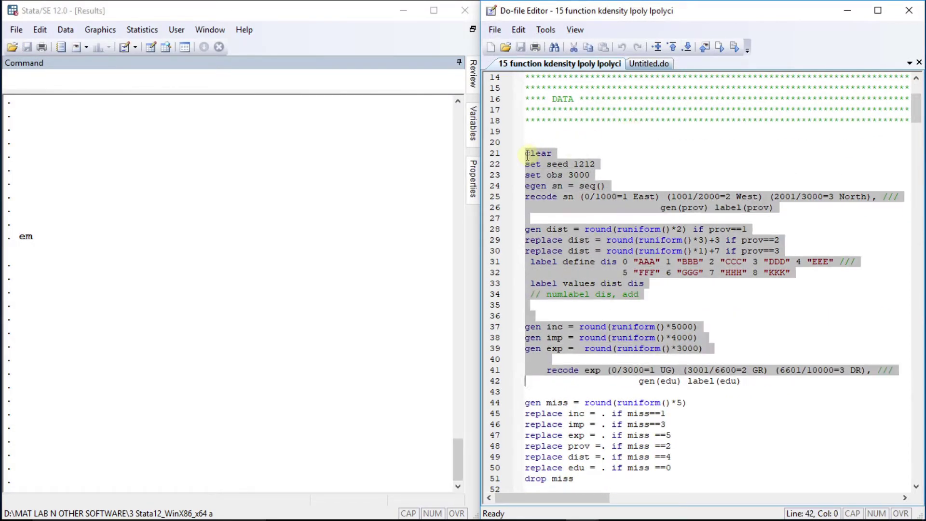
pyautogui.hotkey('shift', 'Down')
pyautogui.hotkey('shift', 'Down')
pyautogui.hotkey('shift', 'Down')
pyautogui.hotkey('shift', 'Down')
pyautogui.hotkey('shift', 'Down')
pyautogui.hotkey('shift', 'Down')
pyautogui.hotkey('shift', 'Down')
pyautogui.hotkey('shift', 'Down')
pyautogui.hotkey('shift', 'Down')
pyautogui.hotkey('shift', 'Down')
pyautogui.hotkey('shift', 'Down')
pyautogui.hotkey('shift', 'Down')
pyautogui.hotkey('shift', 'Down')
pyautogui.hotkey('shift', 'Down')
pyautogui.hotkey('shift', 'Down')
pyautogui.hotkey('shift', 'Down')
pyautogui.hotkey('shift', 'Down')
pyautogui.hotkey('shift', 'Down')
pyautogui.hotkey('shift', 'Down')
pyautogui.hotkey('shift', 'Down')
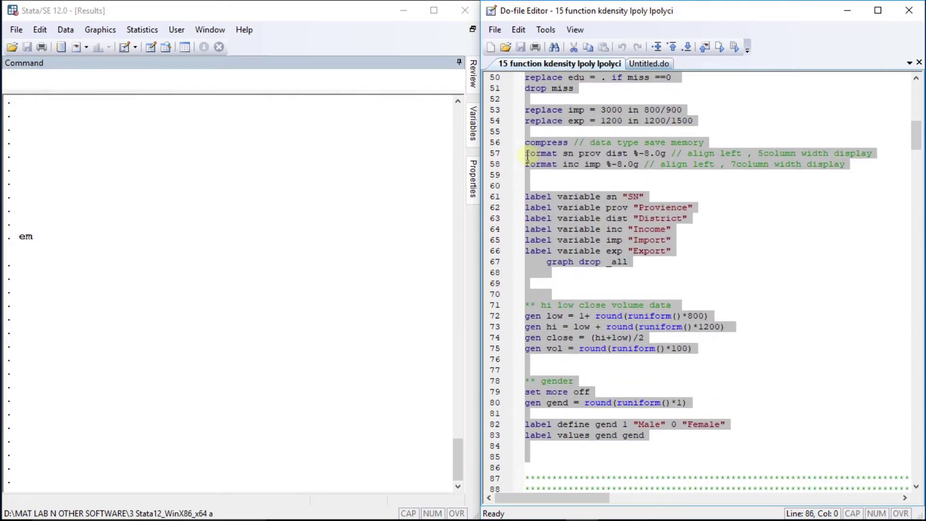
pyautogui.hotkey('ctrl', 'd')
# - Plot the y=log(x) function graph from line 95
pyautogui.press('Down')
pyautogui.press('Down')
pyautogui.press('Down')
pyautogui.press('Down')
pyautogui.press('Down')
pyautogui.press('Down')
pyautogui.press('Down')
pyautogui.press('Down')
pyautogui.press('Down')
pyautogui.press('Down')
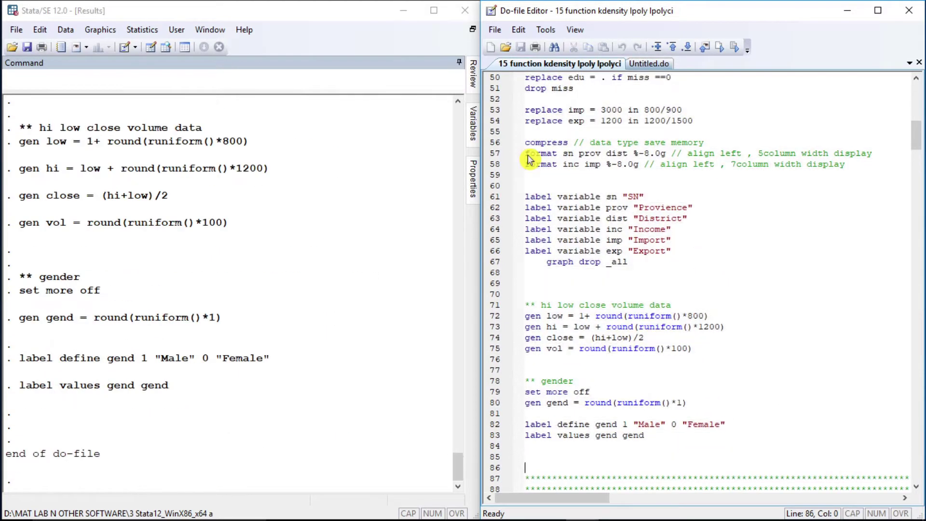
pyautogui.press('Down')
pyautogui.press('Down')
pyautogui.press('Down')
pyautogui.press('Down')
pyautogui.press('Down')
pyautogui.press('Down')
pyautogui.press('Down')
pyautogui.press('Down')
pyautogui.press('Down')
pyautogui.press('Down')
pyautogui.press('Down')
pyautogui.press('Down')
pyautogui.press('Down')
pyautogui.press('Down')
pyautogui.press('Down')
pyautogui.press('Down')
pyautogui.press('Down')
pyautogui.press('Down')
pyautogui.press('Down')
pyautogui.press('Down')
pyautogui.press('Up')
pyautogui.press('Up')
pyautogui.press('Up')
pyautogui.press('Up')
pyautogui.press('Up')
pyautogui.press('Up')
pyautogui.press('Up')
pyautogui.press('Up')
pyautogui.press('Up')
pyautogui.press('Up')
pyautogui.press('Up')
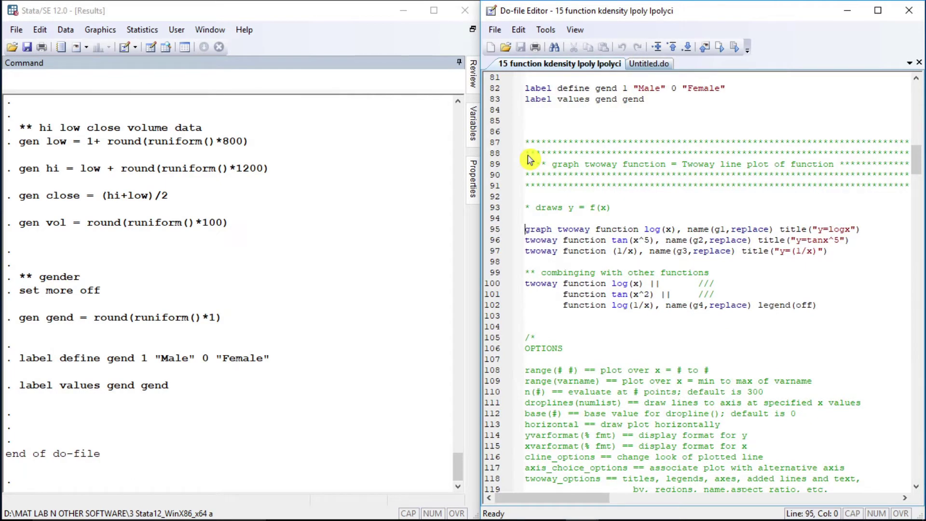
pyautogui.hotkey('shift', 'End')
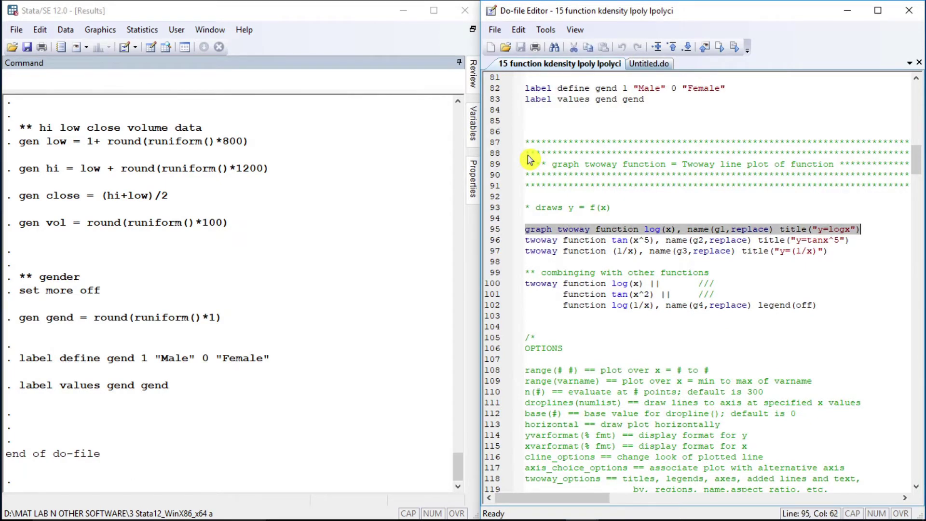
pyautogui.hotkey('ctrl', 'd')
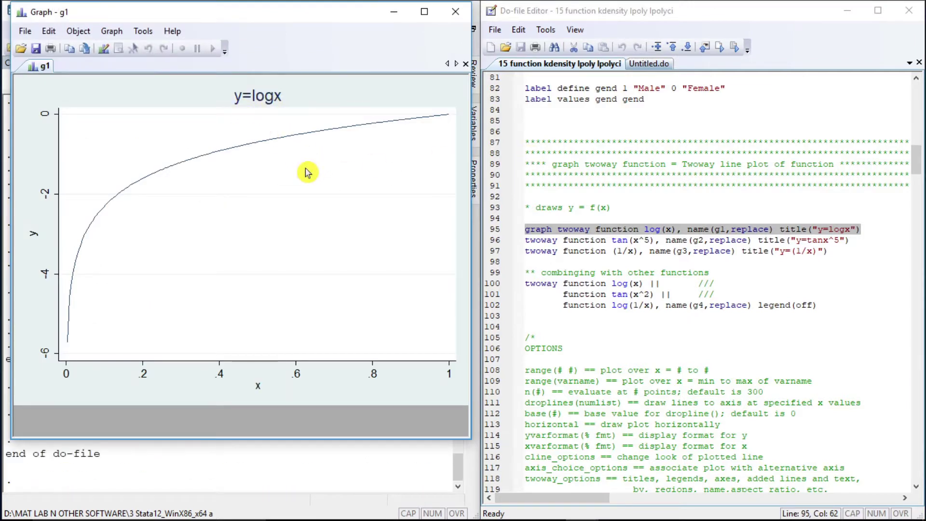
# - Plot the y=tanx^5 and y=(1/x) function graphs from lines 96 and 97
pyautogui.click(527, 240)
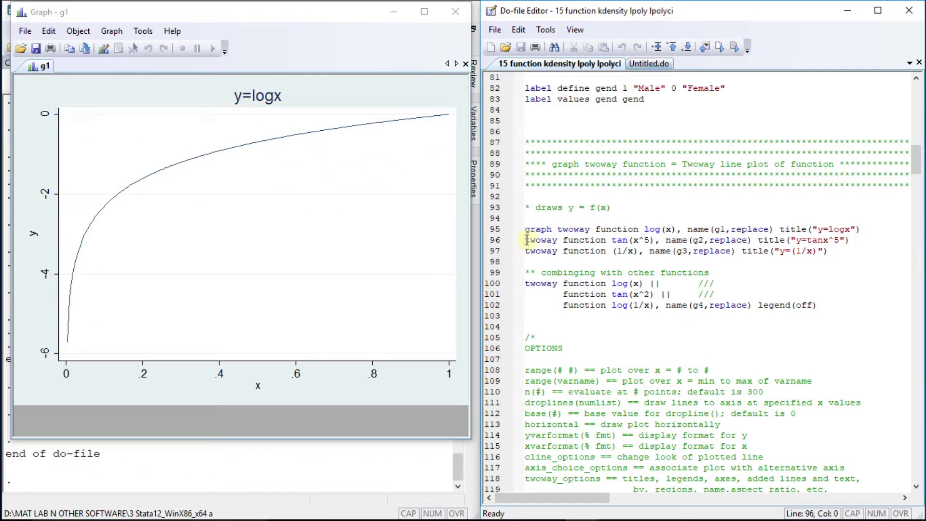
pyautogui.hotkey('shift', 'End')
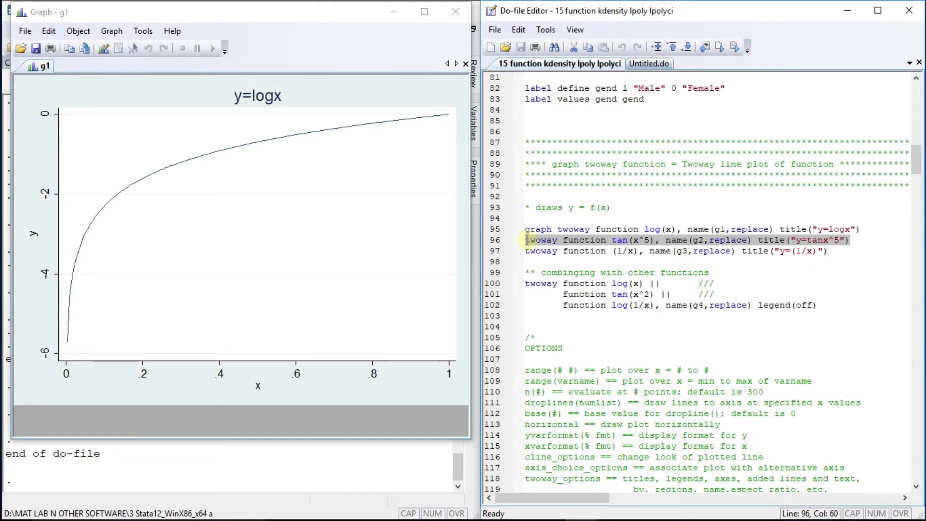
pyautogui.hotkey('ctrl', 'd')
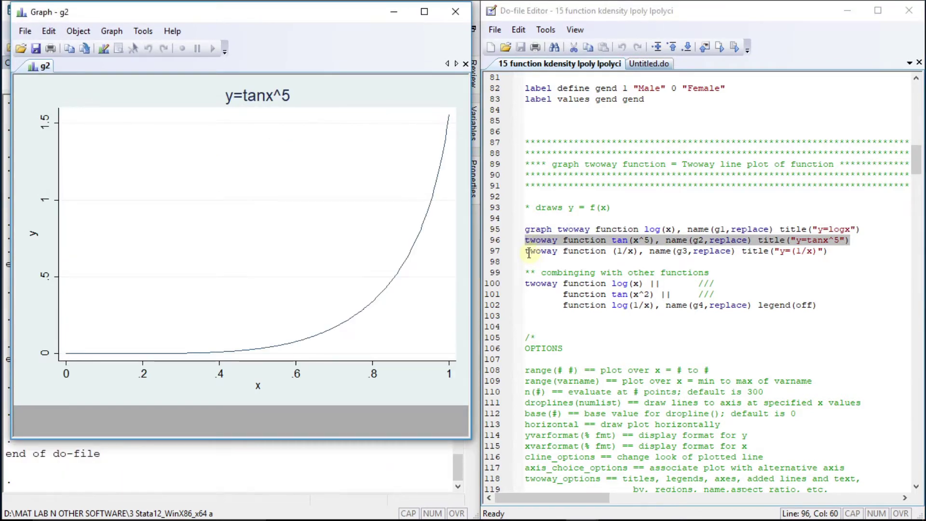
pyautogui.click(528, 252)
pyautogui.hotkey('shift', 'End')
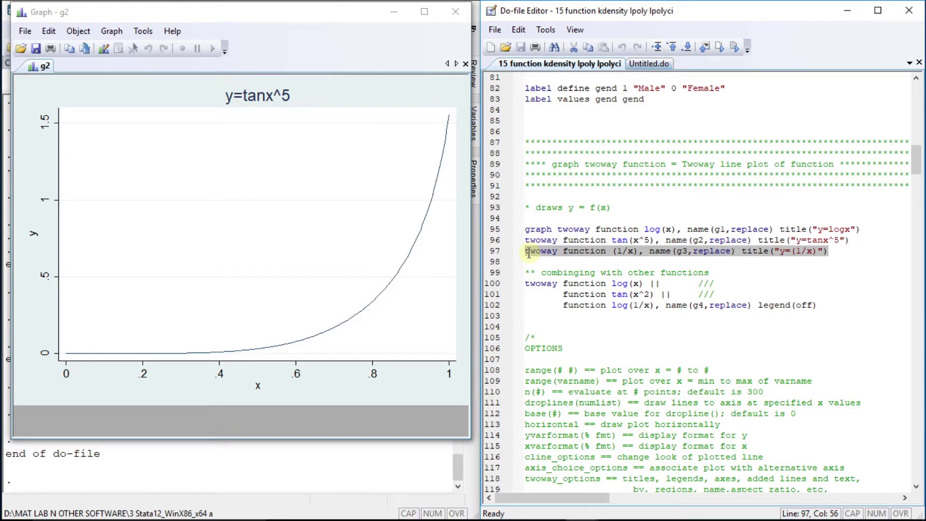
pyautogui.hotkey('ctrl', 'd')
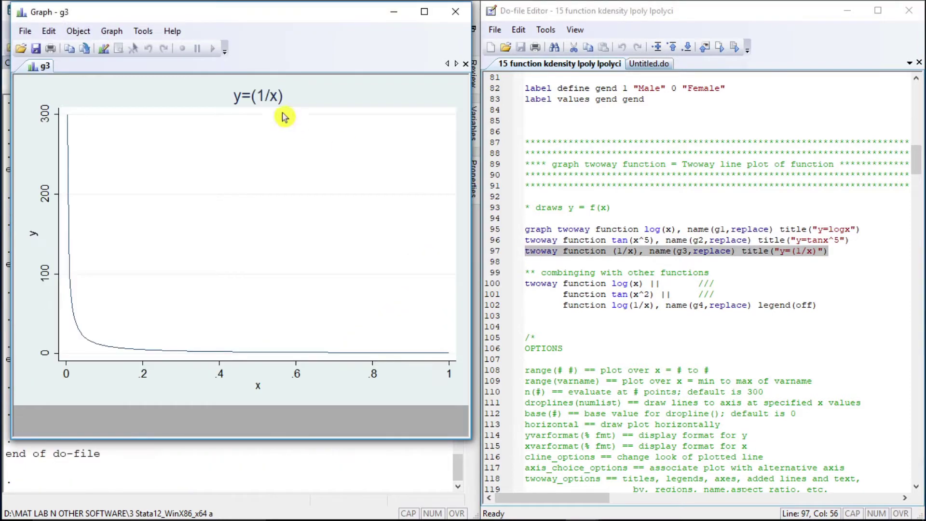
pyautogui.click(533, 284)
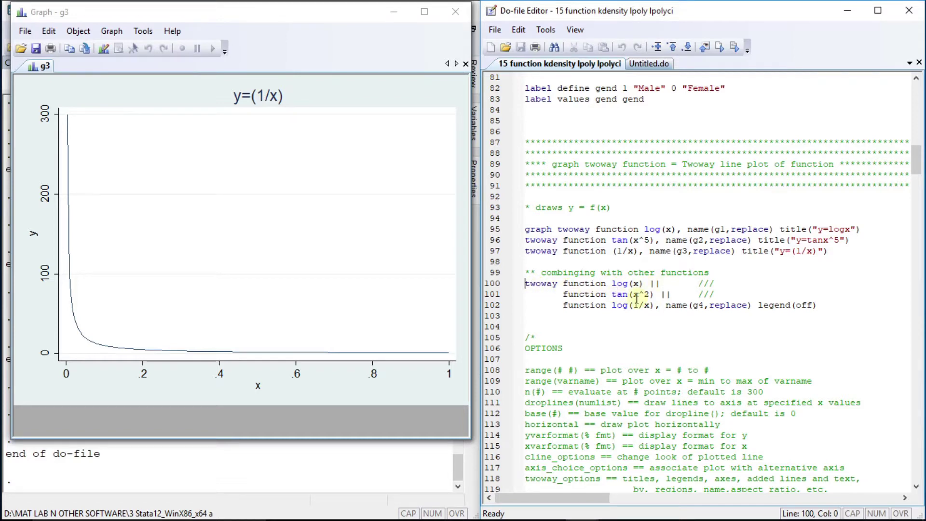
# - Run lines 100–102 to overlay log(x), tan(x^2) and log(1/x) with the legend off
pyautogui.hotkey('shift', 'Down')
pyautogui.hotkey('shift', 'Down')
pyautogui.hotkey('shift', 'Down')
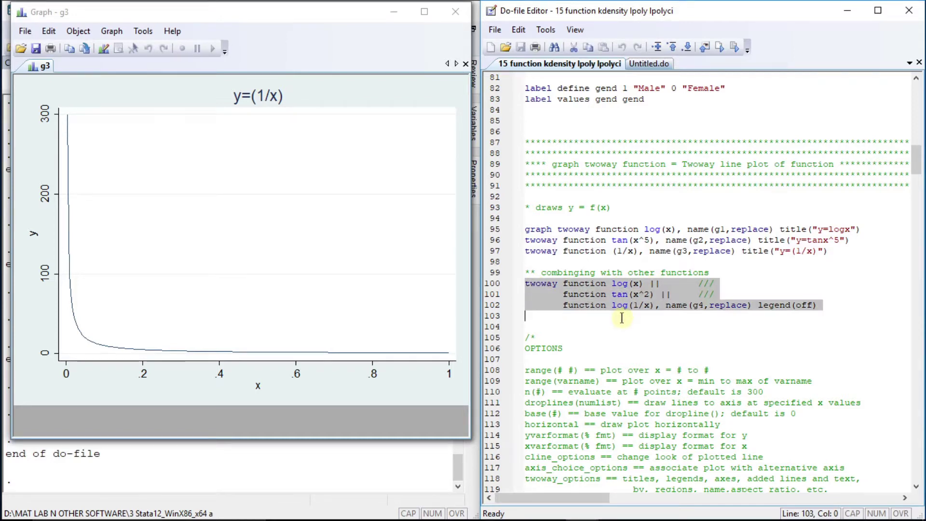
pyautogui.hotkey('shift', 'Left')
pyautogui.hotkey('ctrl', 'd')
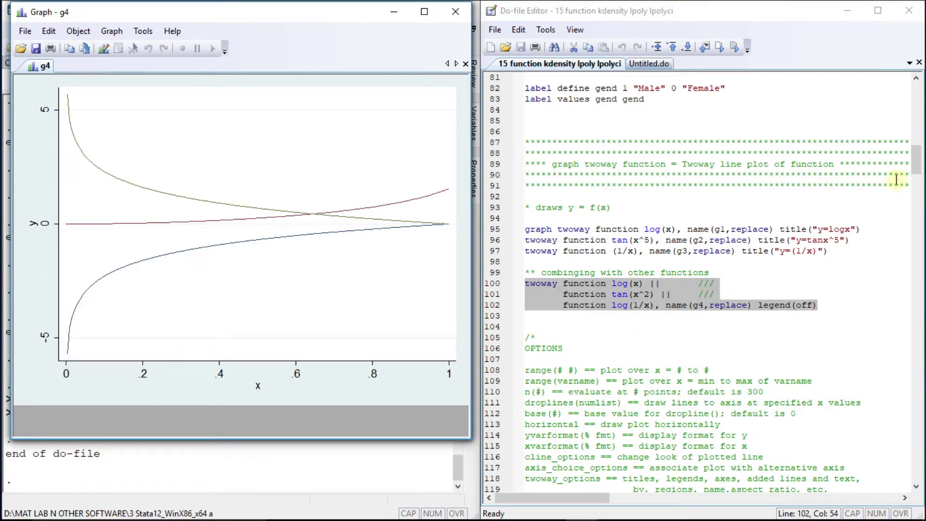
pyautogui.scroll(-6, 915, 170)
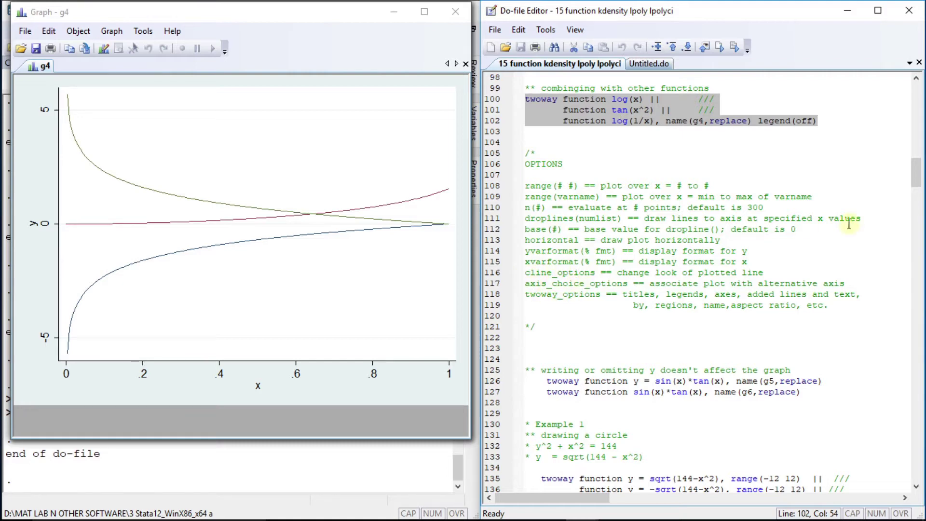
pyautogui.scroll(-1, 917, 182)
pyautogui.scroll(-6, 917, 182)
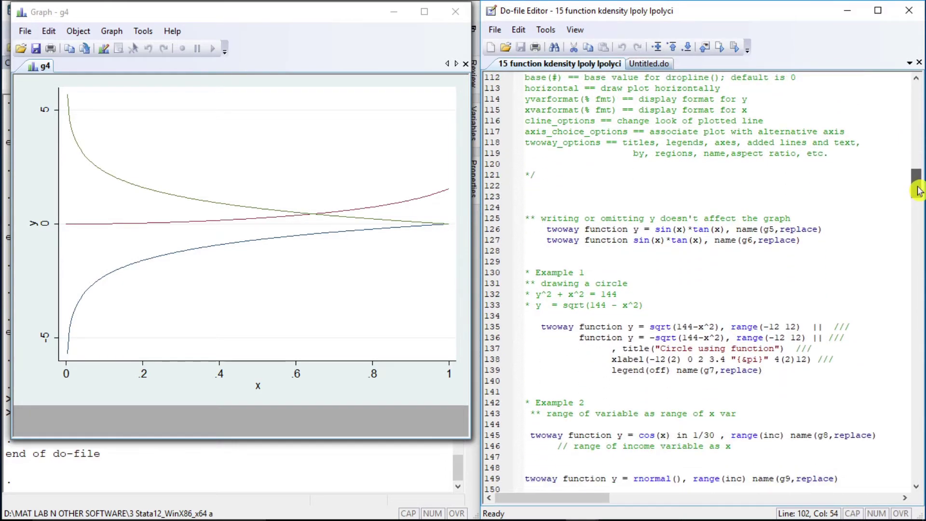
# - Draw sin(x)*tan(x) as g5 with 'y =' (line 126) and as g6 without it (line 127)
pyautogui.click(543, 155)
pyautogui.moveTo(632, 154); pyautogui.dragTo(642, 157)
pyautogui.click(546, 153)
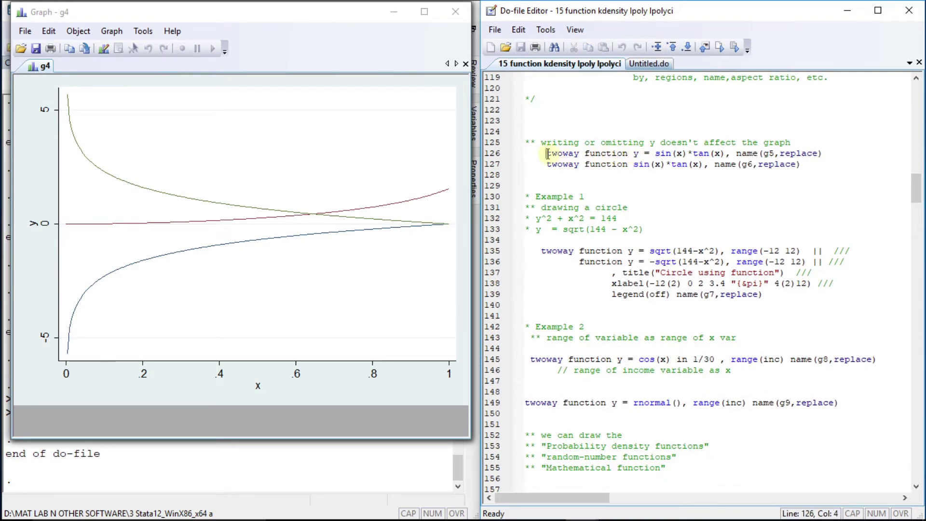
pyautogui.hotkey('shift', 'End')
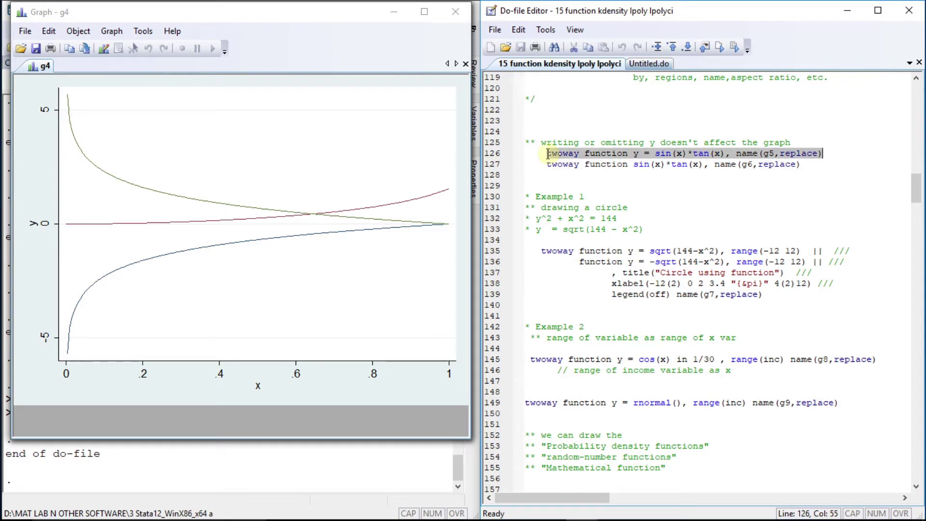
pyautogui.hotkey('ctrl', 'd')
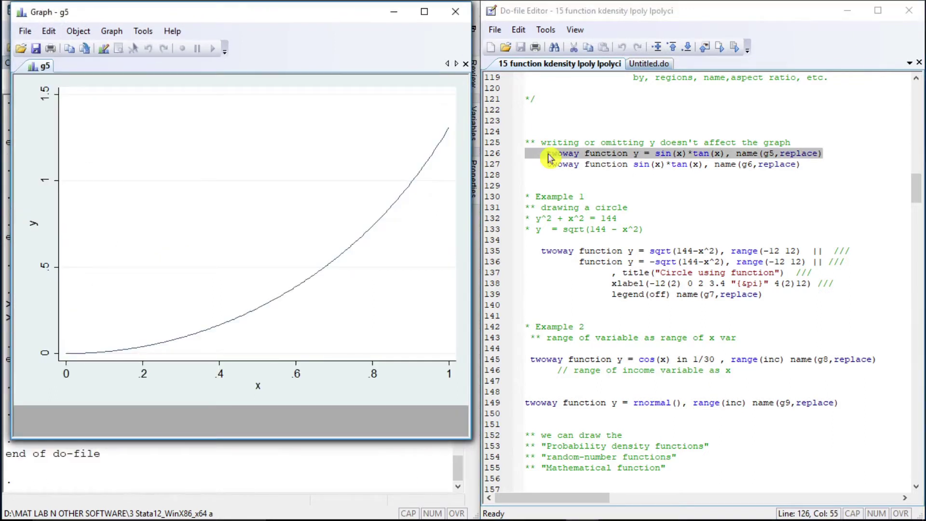
pyautogui.click(546, 164)
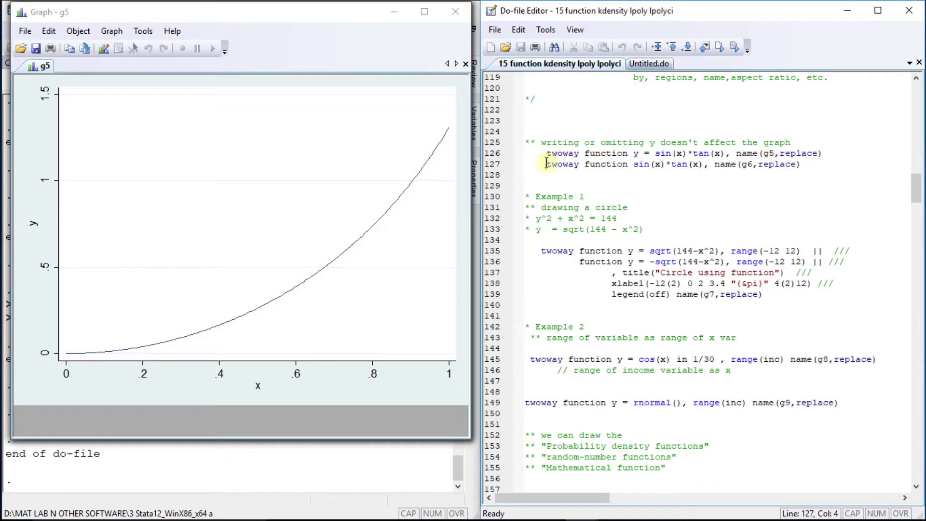
pyautogui.hotkey('shift', 'End')
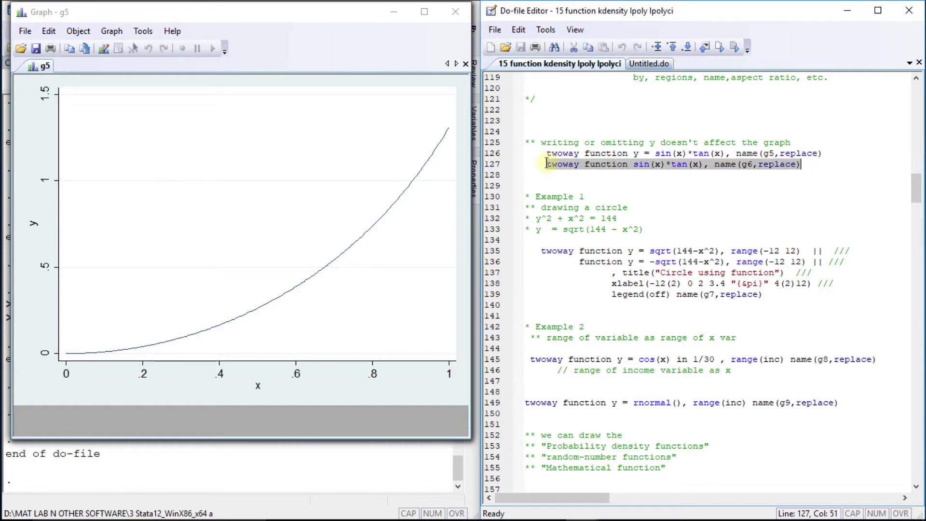
pyautogui.hotkey('ctrl', 'd')
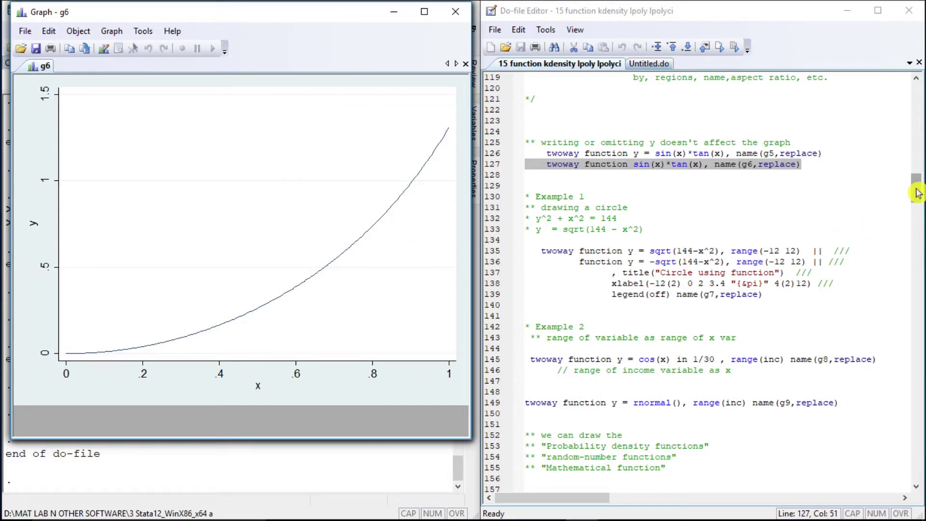
pyautogui.moveTo(916, 193); pyautogui.dragTo(916, 200)
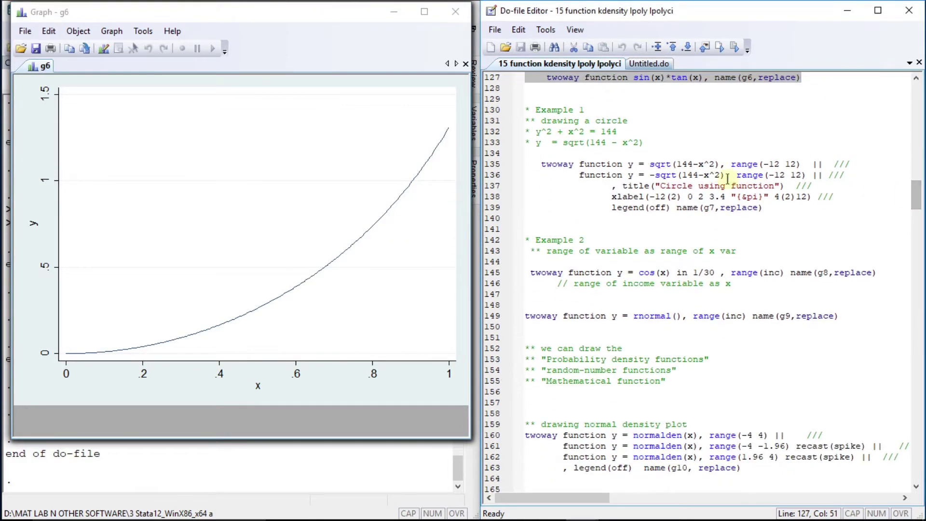
# - Run lines 135–139 to draw the radius-12 circle from y = ±sqrt(144-x^2)
pyautogui.click(579, 165)
pyautogui.hotkey('shift', 'End')
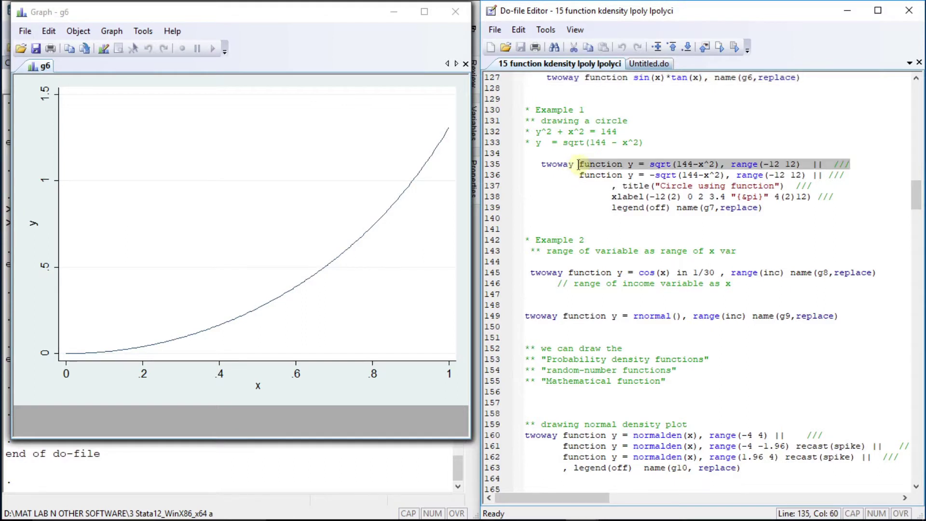
pyautogui.click(580, 175)
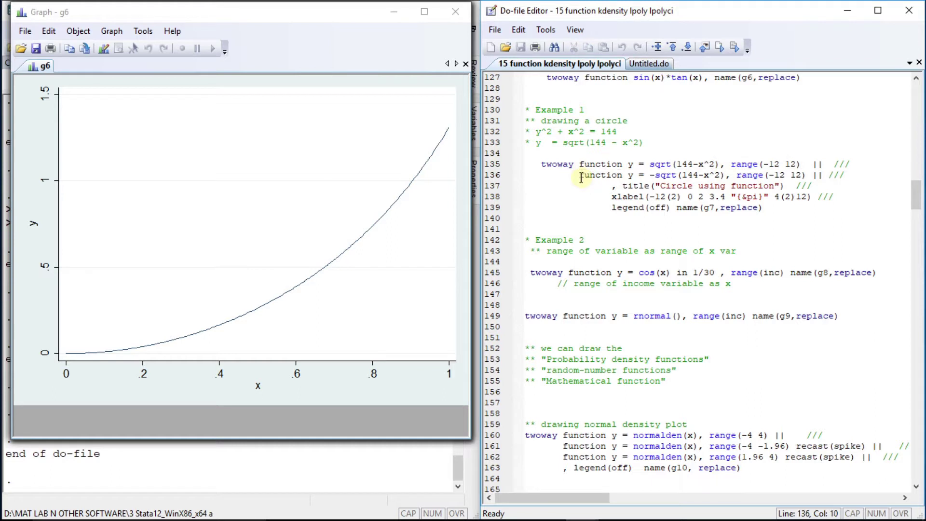
pyautogui.hotkey('shift', 'End')
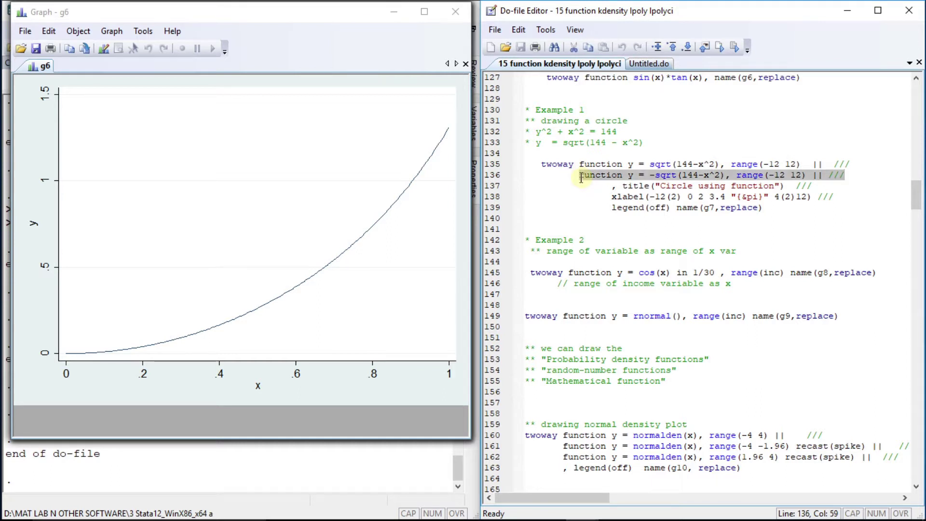
pyautogui.press('Home')
pyautogui.press('Up')
pyautogui.press('Home')
pyautogui.hotkey('shift', 'Down')
pyautogui.hotkey('shift', 'Down')
pyautogui.hotkey('shift', 'Down')
pyautogui.hotkey('shift', 'Down')
pyautogui.hotkey('shift', 'Down')
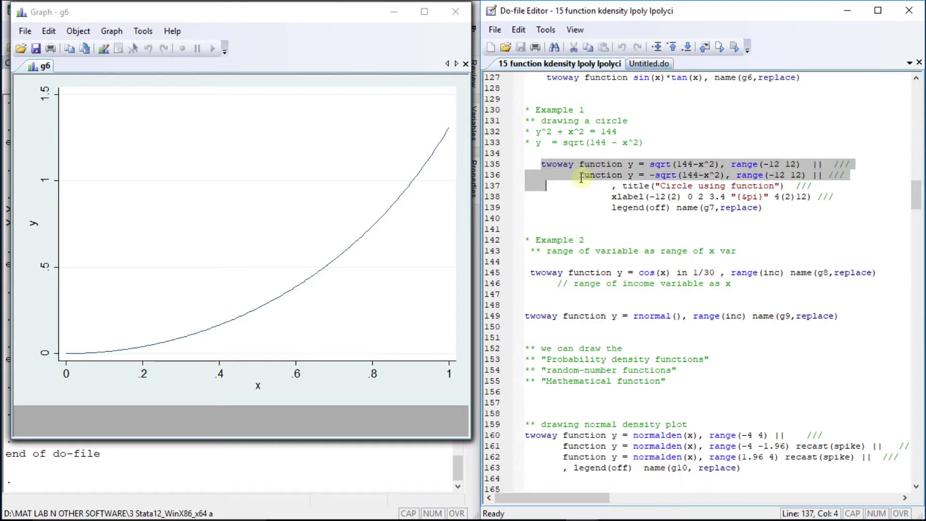
pyautogui.hotkey('ctrl', 'd')
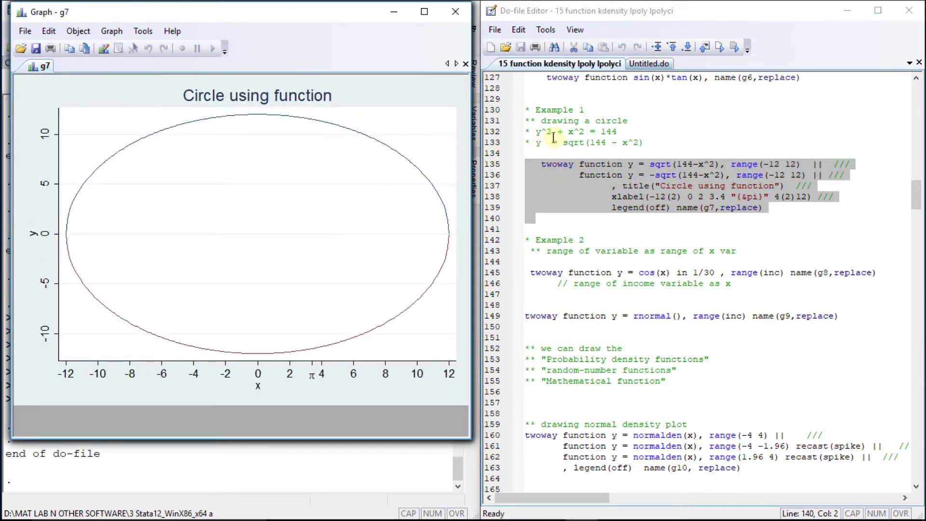
pyautogui.click(549, 228)
pyautogui.press('Down')
pyautogui.press('Down')
pyautogui.press('Down')
pyautogui.press('Down')
pyautogui.press('Down')
pyautogui.press('Down')
pyautogui.press('Down')
pyautogui.press('Down')
pyautogui.press('Down')
pyautogui.press('Down')
pyautogui.press('Down')
pyautogui.press('Down')
pyautogui.press('Down')
pyautogui.press('Down')
pyautogui.press('Down')
pyautogui.press('Down')
pyautogui.press('Down')
pyautogui.press('Down')
pyautogui.press('Down')
pyautogui.press('Down')
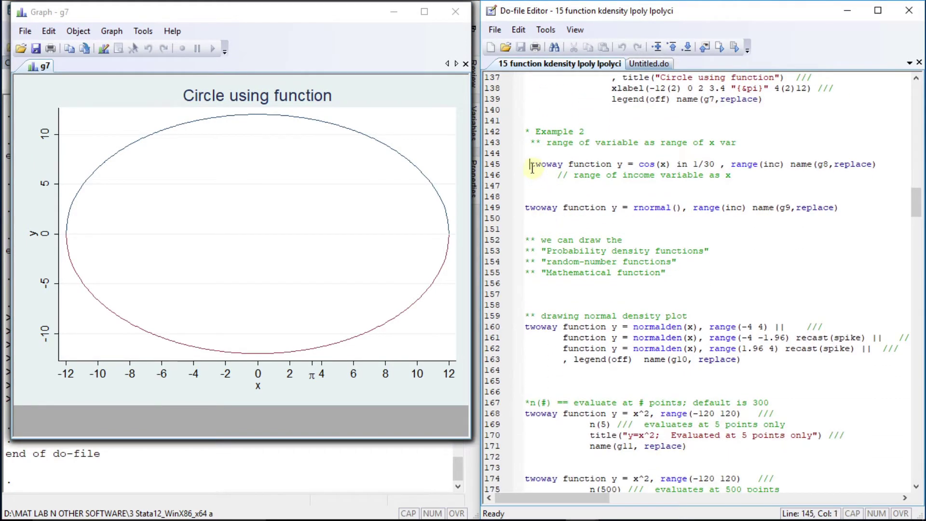
# - Plot the cos(x) example on lines 145–146 as graph g8
pyautogui.hotkey('shift', 'Down')
pyautogui.hotkey('shift', 'Down')
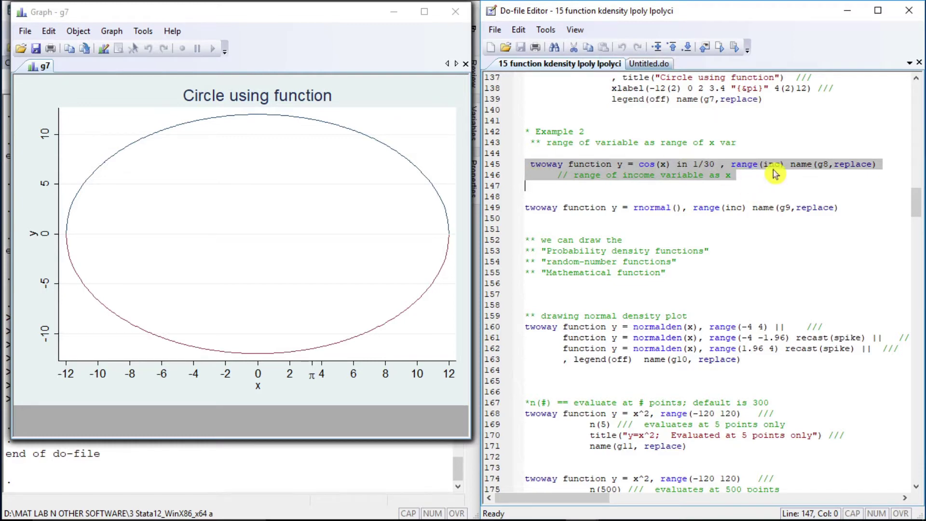
pyautogui.hotkey('shift', 'Left')
pyautogui.hotkey('ctrl', 'd')
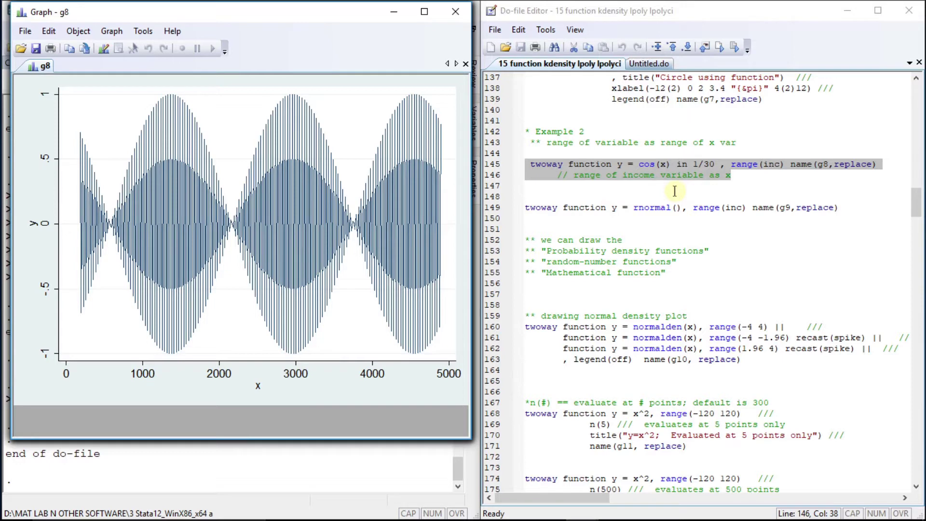
# - Plot y = rnormal() noise from line 149 as graph g9
pyautogui.click(527, 207)
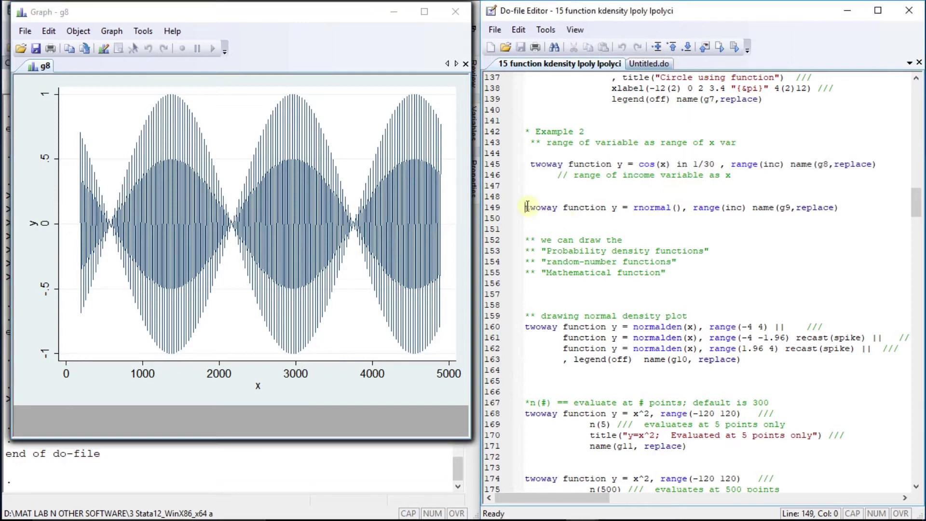
pyautogui.hotkey('shift', 'End')
pyautogui.hotkey('ctrl', 'd')
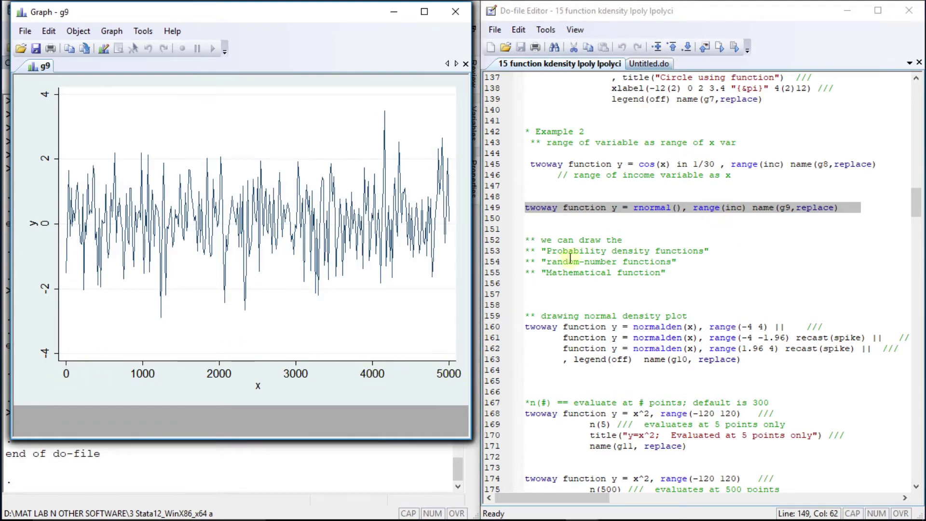
pyautogui.click(546, 287)
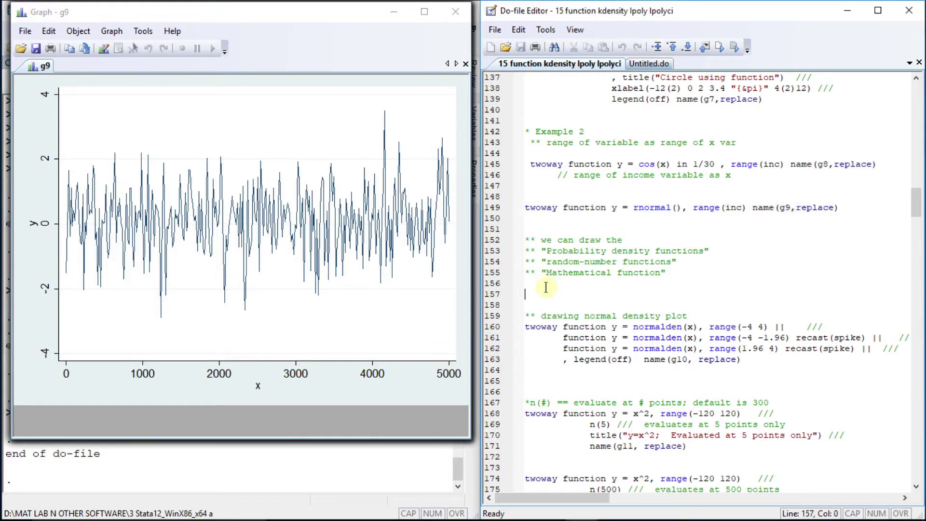
pyautogui.scroll(-6, 545, 287)
# - Run lines 160–163 to plot the normal density over -4 to 4 with tails beyond ±1.96 shaded
pyautogui.press('Down')
pyautogui.press('Down')
pyautogui.press('Down')
pyautogui.press('Down')
pyautogui.press('Down')
pyautogui.press('Down')
pyautogui.press('Down')
pyautogui.press('Down')
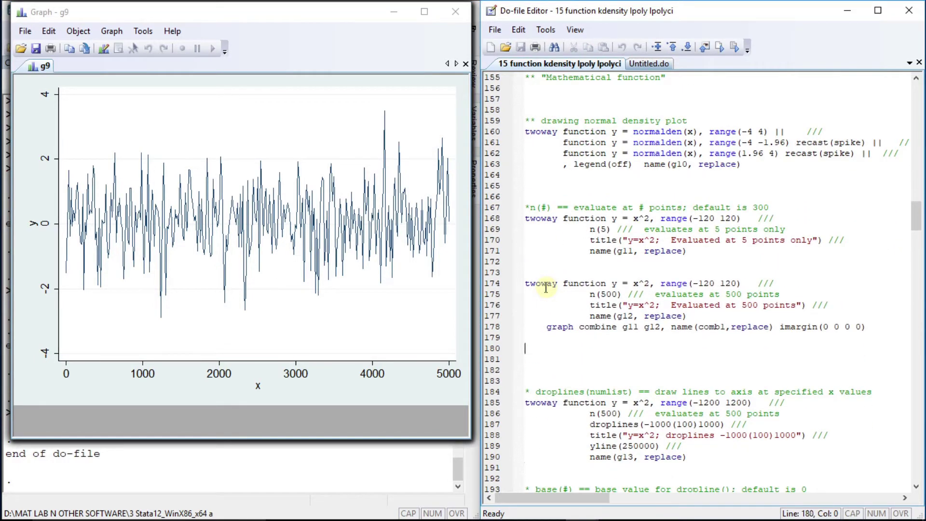
pyautogui.press('Up')
pyautogui.press('Up')
pyautogui.press('Up')
pyautogui.press('Up')
pyautogui.press('Up')
pyautogui.press('Up')
pyautogui.press('Up')
pyautogui.press('Up')
pyautogui.press('Up')
pyautogui.press('Up')
pyautogui.press('Up')
pyautogui.press('Up')
pyautogui.press('Up')
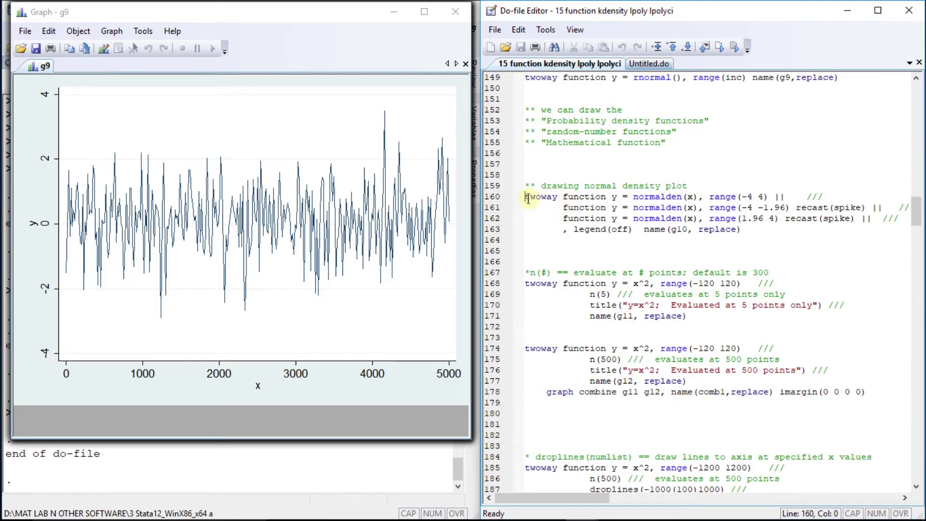
pyautogui.hotkey('shift', 'Down')
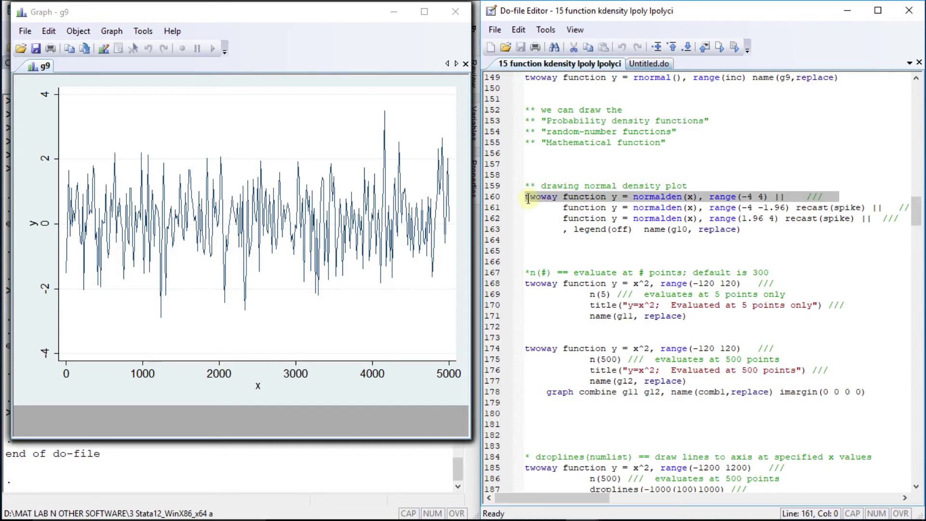
pyautogui.hotkey('shift', 'Down')
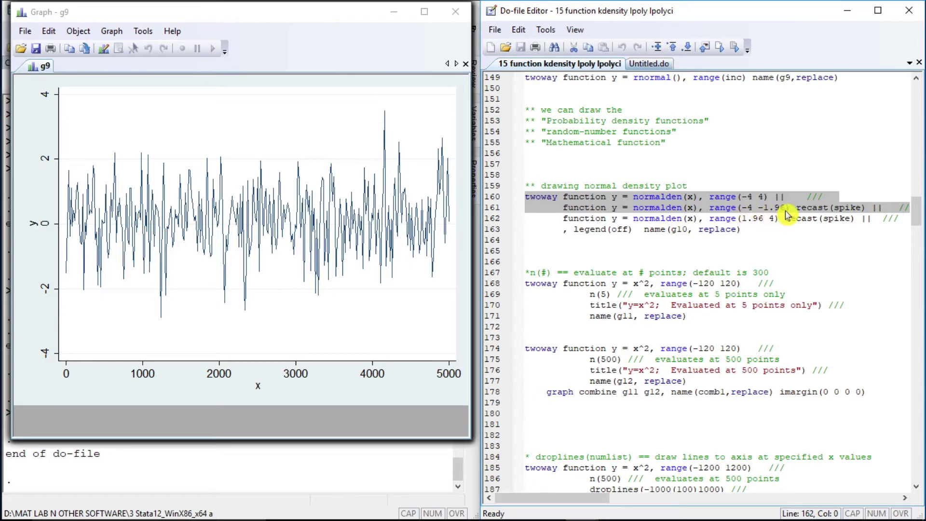
pyautogui.hotkey('shift', 'Down')
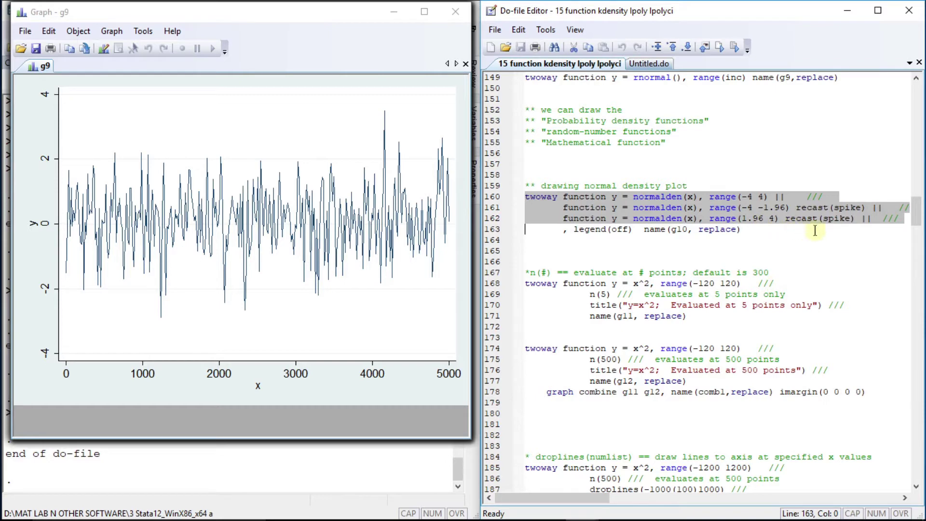
pyautogui.hotkey('shift', 'Down')
pyautogui.hotkey('shift', 'Left')
pyautogui.hotkey('ctrl', 'd')
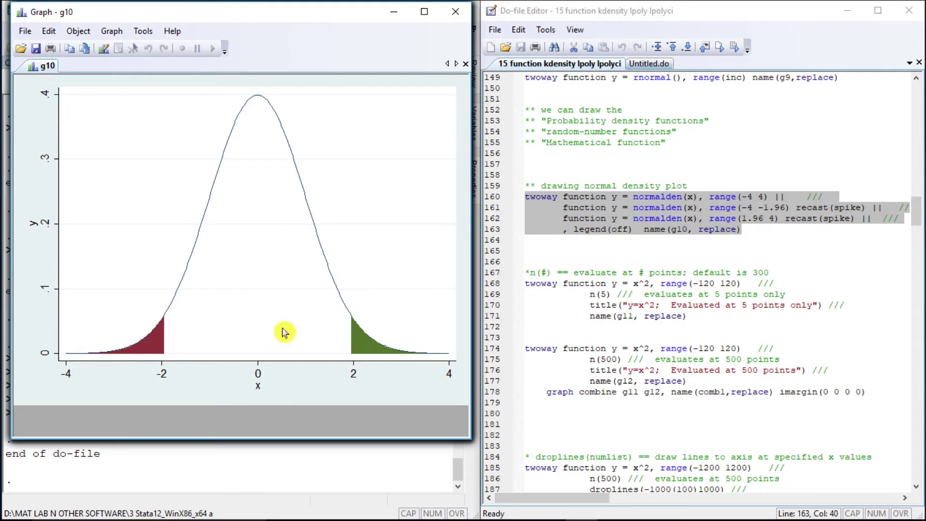
# - Plot y=x^2 evaluated at only 5 points from lines 168–171
pyautogui.click(528, 283)
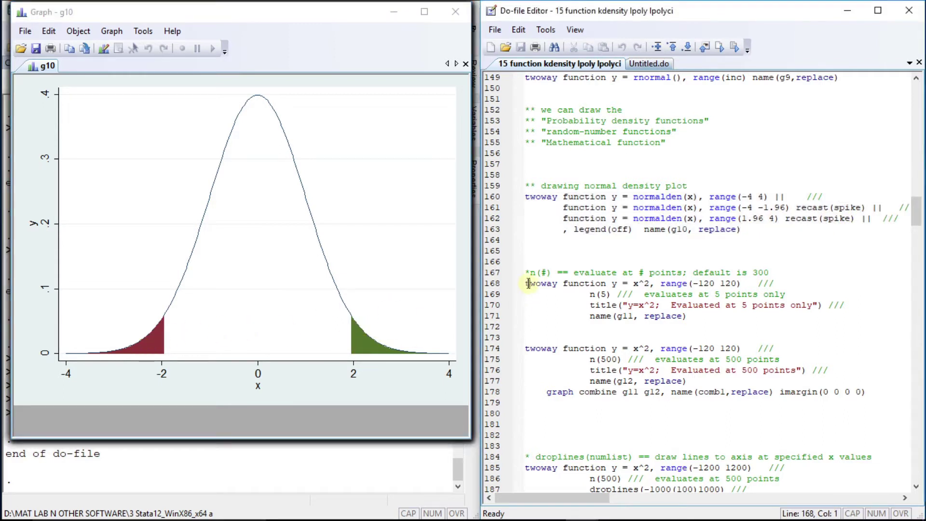
pyautogui.hotkey('shift', 'Down')
pyautogui.hotkey('shift', 'Down')
pyautogui.hotkey('shift', 'Down')
pyautogui.hotkey('shift', 'Down')
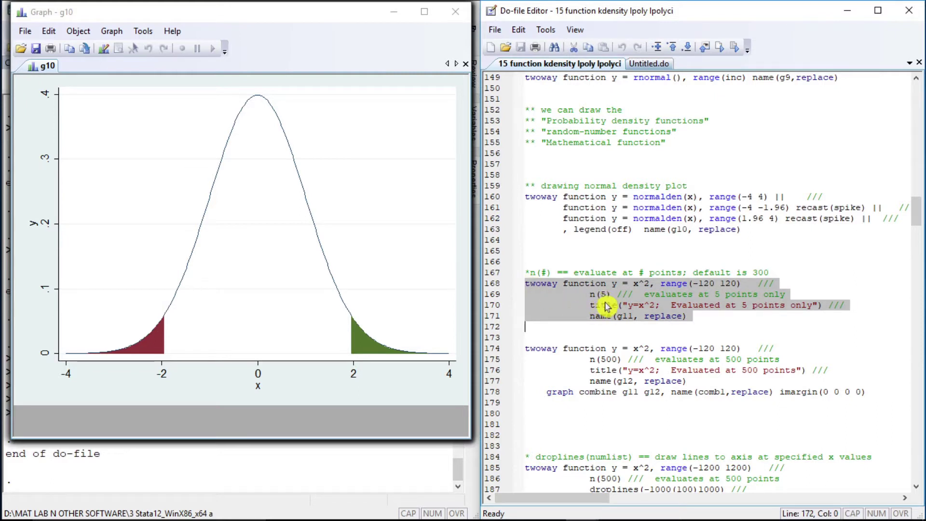
pyautogui.hotkey('shift', 'Left')
pyautogui.hotkey('ctrl', 'd')
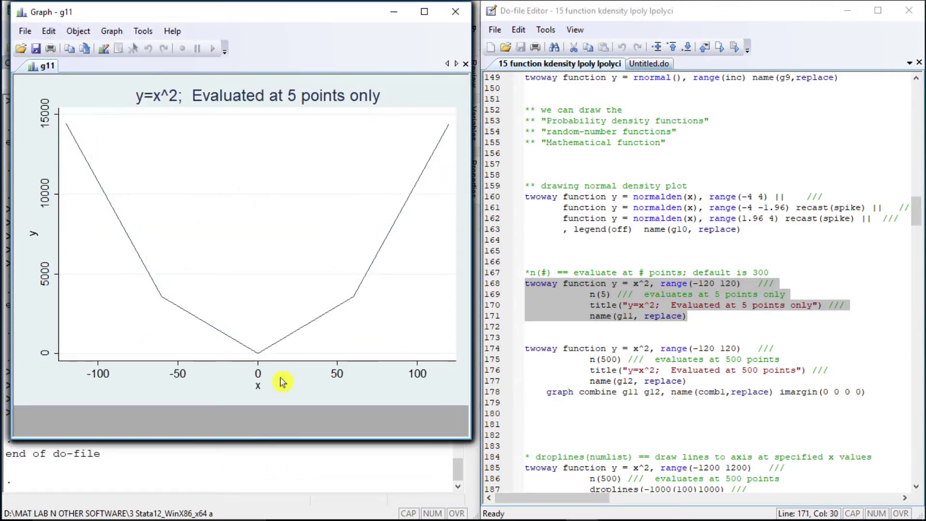
# - Plot y=x^2 at 500 points and combine both versions side by side as comb1
pyautogui.click(527, 350)
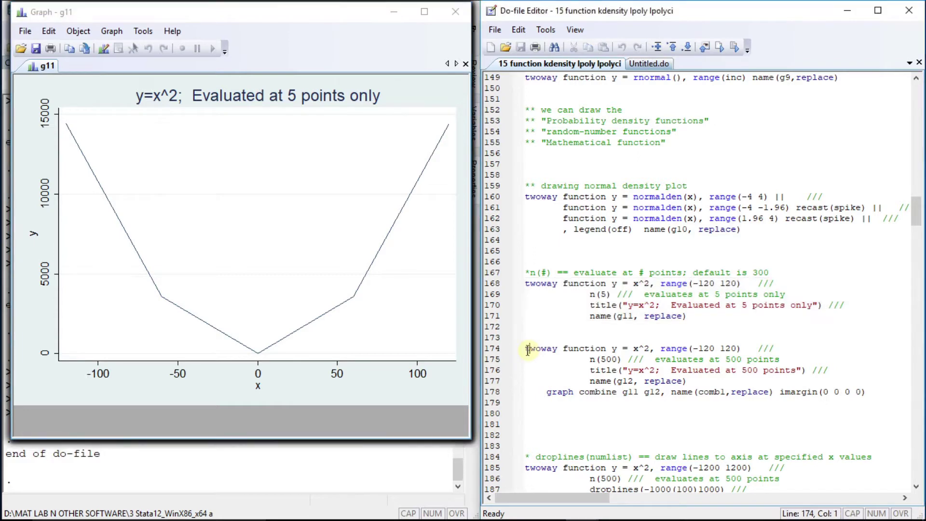
pyautogui.hotkey('shift', 'Down')
pyautogui.hotkey('shift', 'Down')
pyautogui.hotkey('shift', 'Down')
pyautogui.hotkey('shift', 'Down')
pyautogui.hotkey('shift', 'Down')
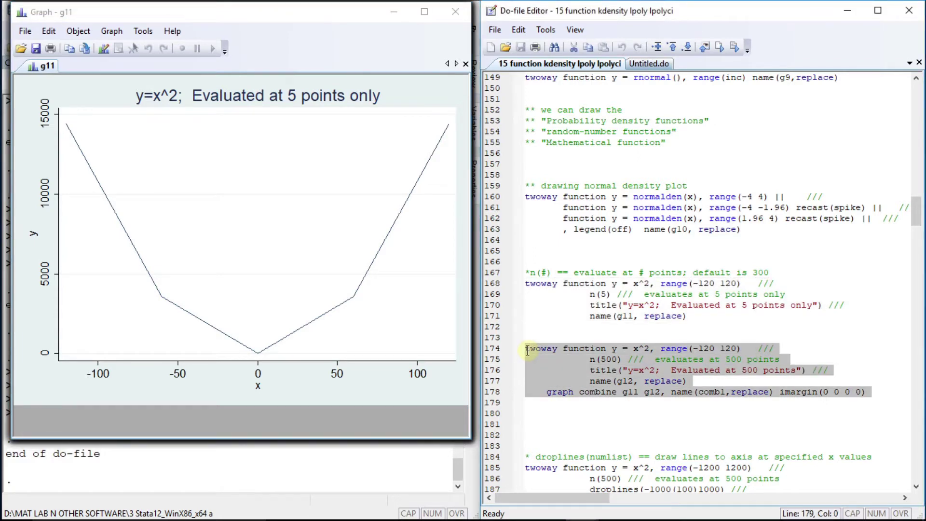
pyautogui.hotkey('shift', 'Left')
pyautogui.hotkey('ctrl', 'd')
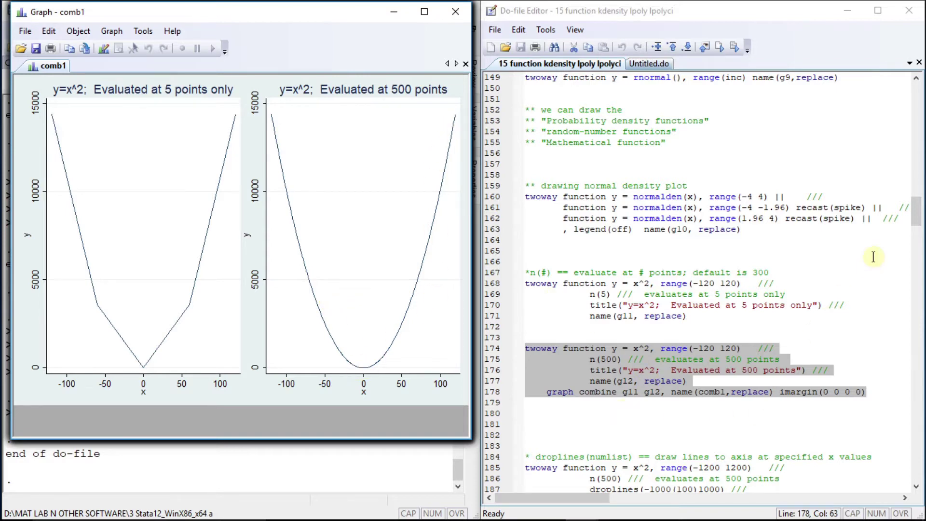
pyautogui.moveTo(920, 214); pyautogui.dragTo(921, 235)
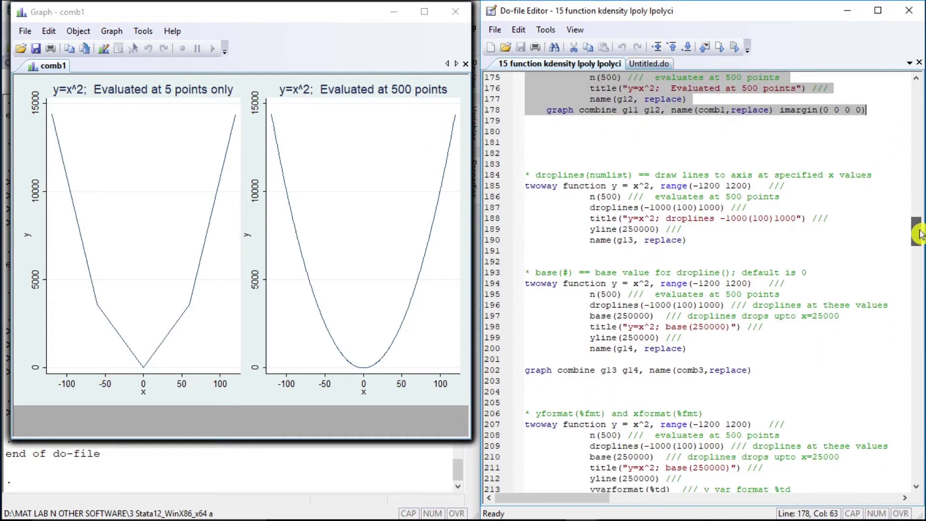
pyautogui.click(527, 187)
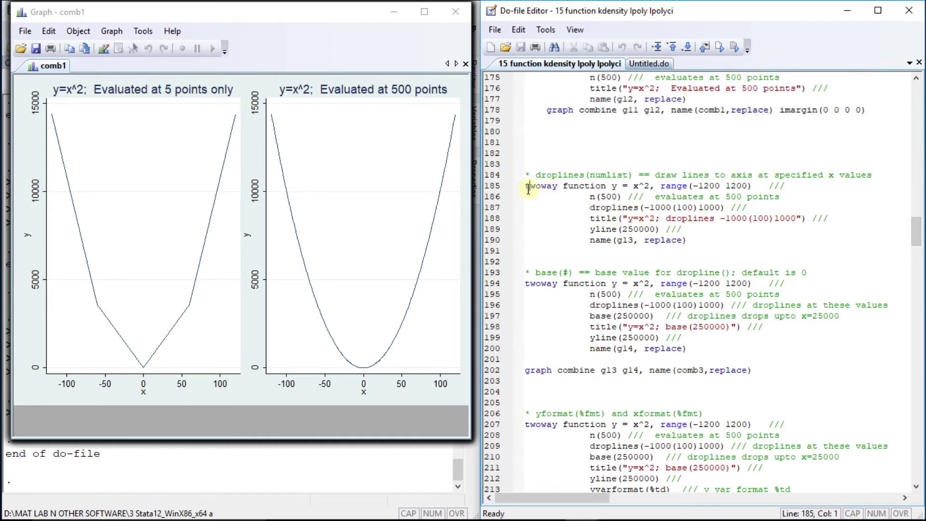
pyautogui.hotkey('shift', 'Down')
pyautogui.hotkey('shift', 'Down')
pyautogui.hotkey('shift', 'Down')
pyautogui.hotkey('shift', 'Down')
pyautogui.hotkey('shift', 'Down')
pyautogui.hotkey('shift', 'Down')
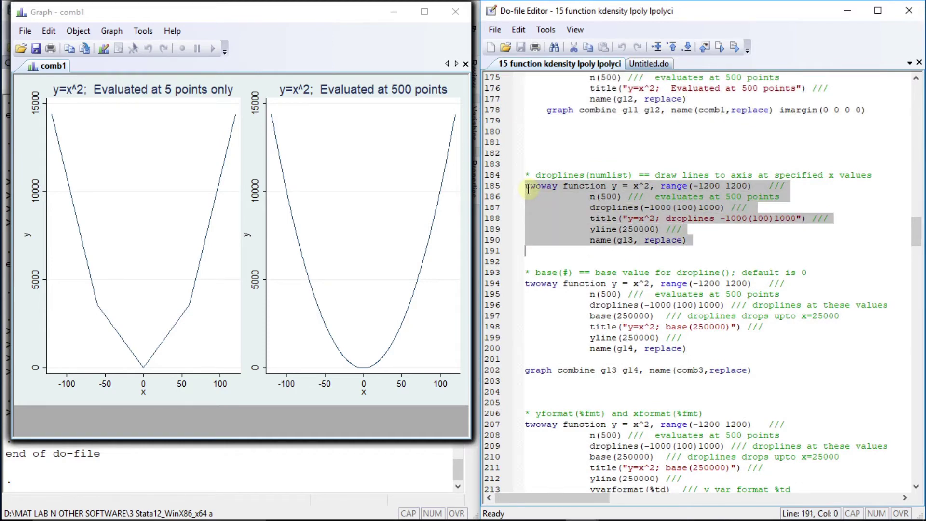
pyautogui.hotkey('ctrl', 'd')
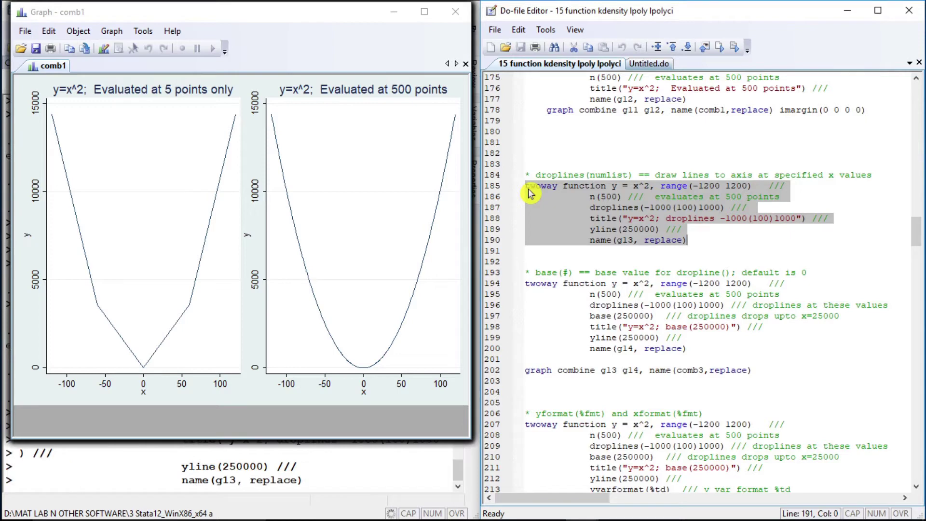
pyautogui.hotkey('shift', 'Left')
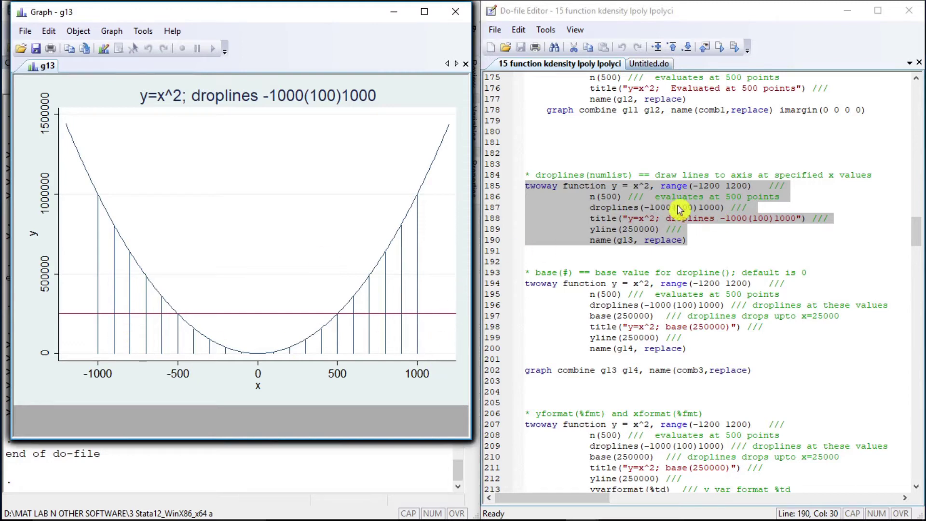
# - Draw graph g14 with droplines from base(250000) using lines 194–200
pyautogui.click(528, 283)
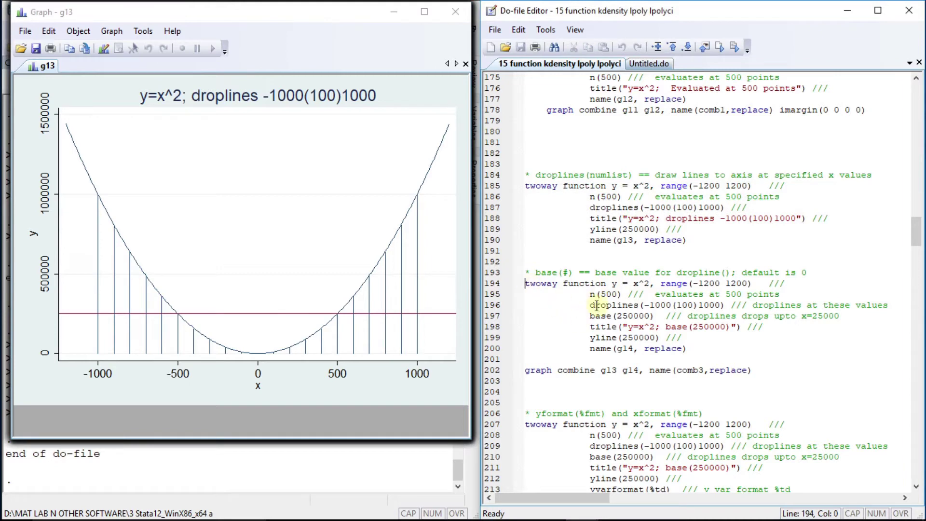
pyautogui.hotkey('shift', 'Down')
pyautogui.hotkey('shift', 'Down')
pyautogui.hotkey('shift', 'Down')
pyautogui.hotkey('shift', 'Down')
pyautogui.hotkey('shift', 'Down')
pyautogui.hotkey('shift', 'Down')
pyautogui.hotkey('shift', 'Down')
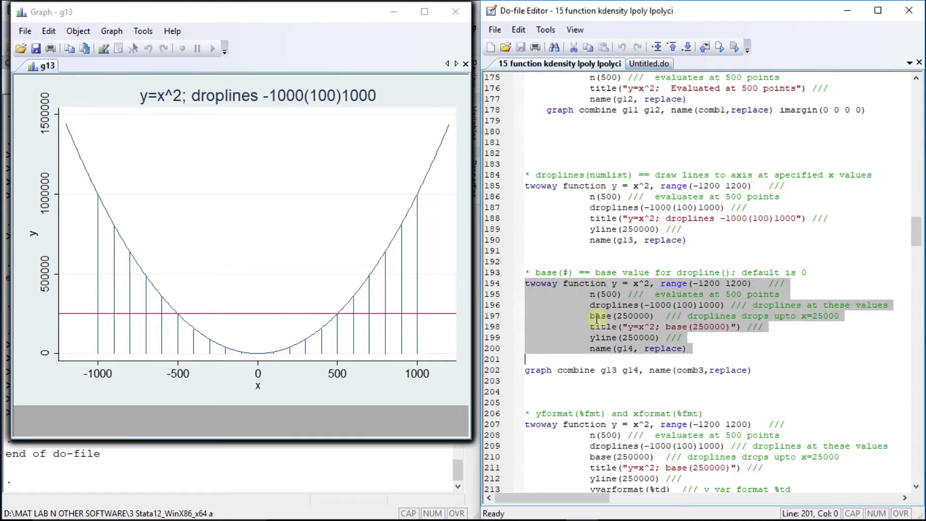
pyautogui.hotkey('shift', 'Left')
pyautogui.hotkey('ctrl', 'd')
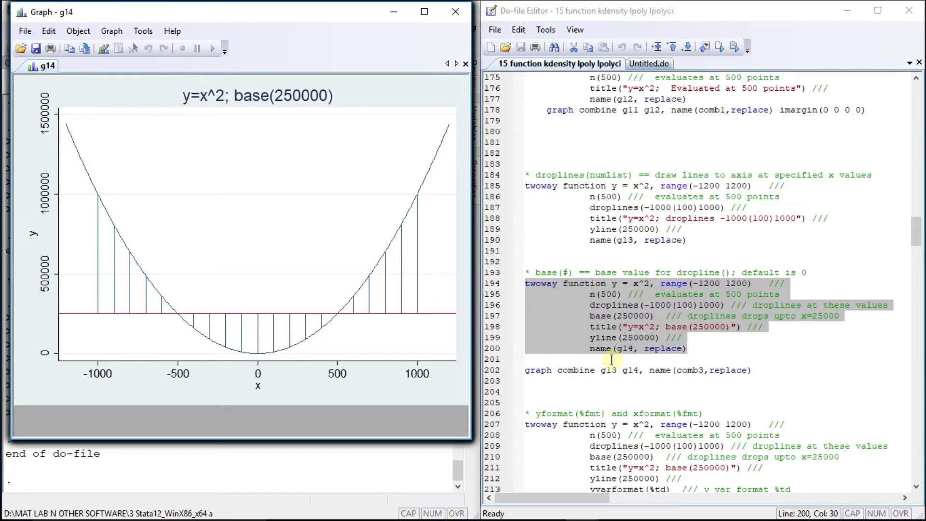
# - Combine g13 and g14 side by side as comb3
pyautogui.click(527, 371)
pyautogui.hotkey('shift', 'End')
pyautogui.hotkey('ctrl', 'd')
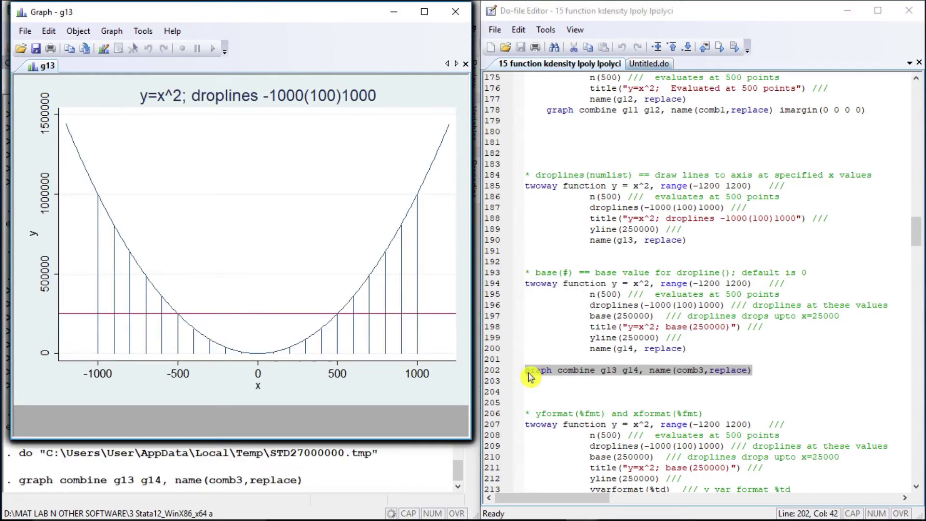
pyautogui.click(916, 237)
pyautogui.moveTo(916, 238); pyautogui.dragTo(917, 251)
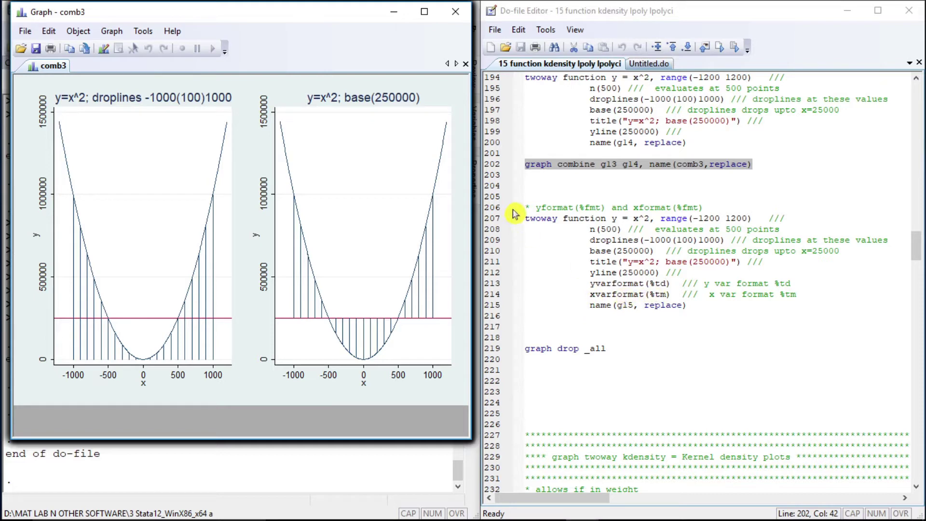
# - Run the format example to draw g15 with %td y-axis and %tm x-axis labels
pyautogui.tripleClick(526, 219)
pyautogui.hotkey('shift', 'Down')
pyautogui.hotkey('shift', 'Down')
pyautogui.hotkey('shift', 'Down')
pyautogui.hotkey('shift', 'Down')
pyautogui.hotkey('shift', 'Down')
pyautogui.hotkey('shift', 'Down')
pyautogui.hotkey('shift', 'Down')
pyautogui.hotkey('shift', 'Down')
pyautogui.hotkey('shift', 'Down')
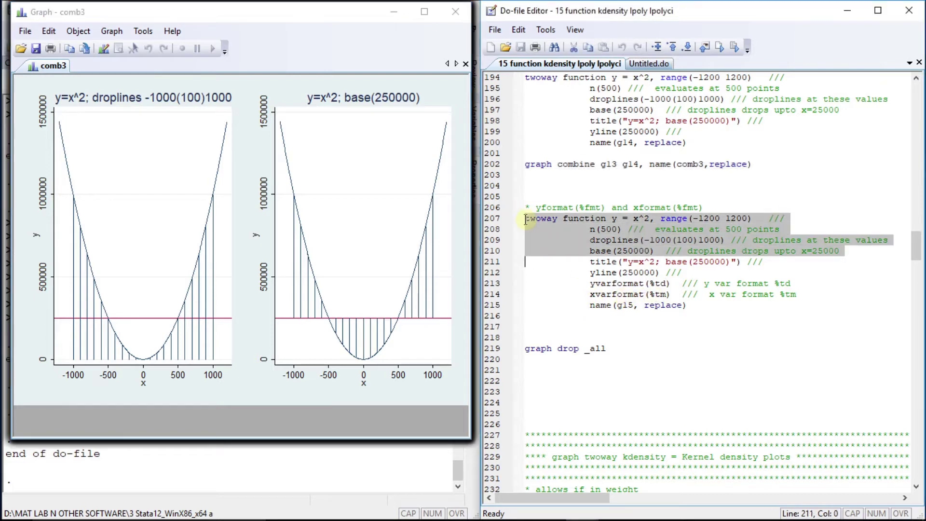
pyautogui.hotkey('shift', 'Up')
pyautogui.hotkey('ctrl', 'd')
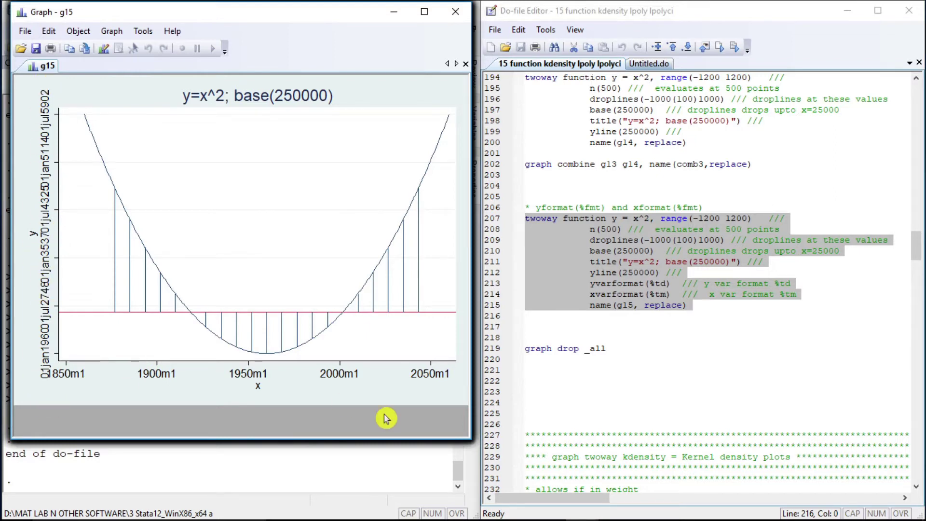
# - Run 'graph drop _all' on line 219 to clear every stored graph
pyautogui.click(527, 350)
pyautogui.hotkey('shift', 'End')
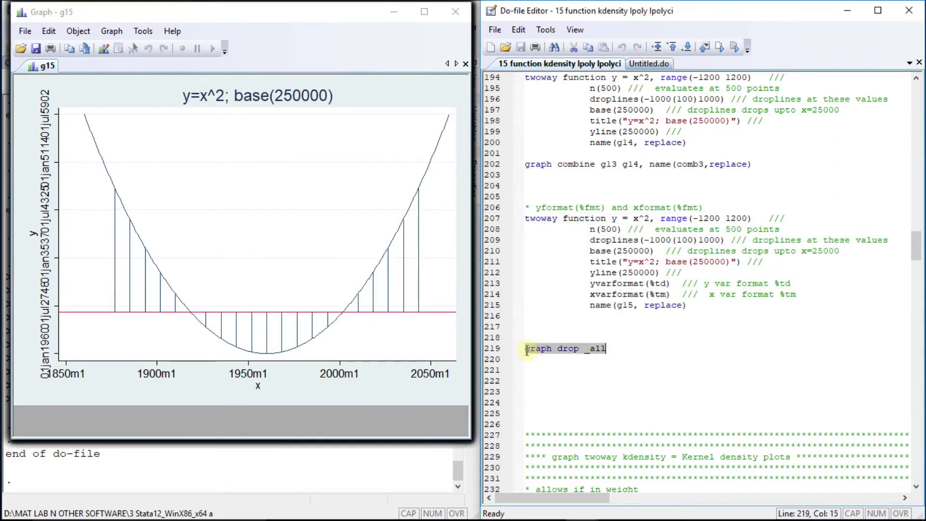
pyautogui.hotkey('ctrl', 'd')
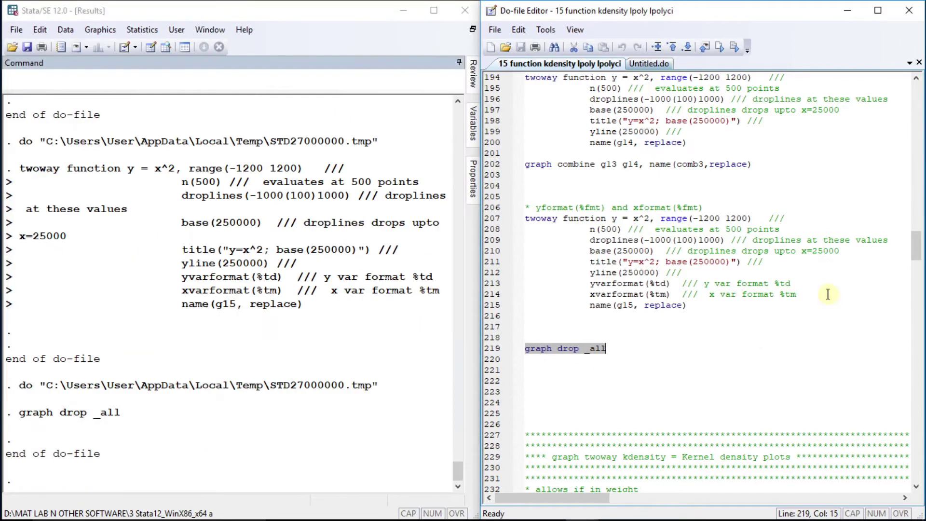
pyautogui.moveTo(915, 250); pyautogui.dragTo(919, 272)
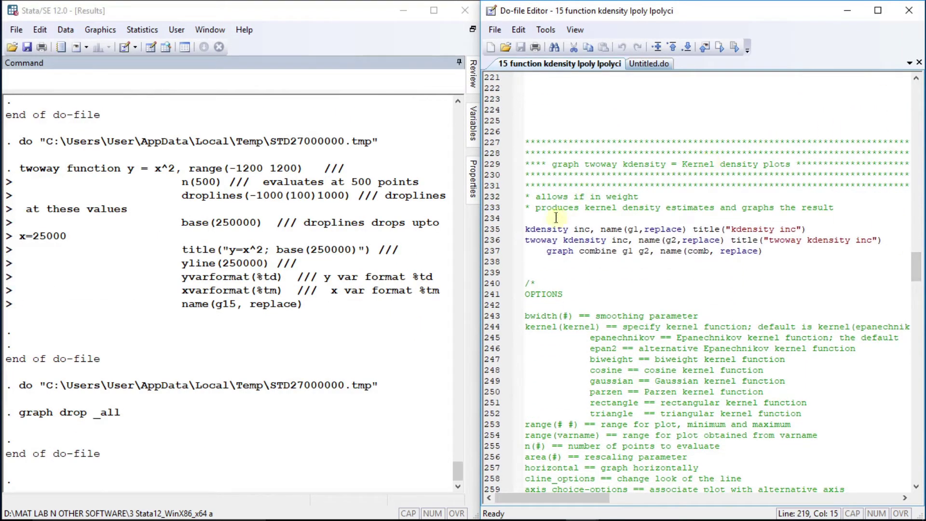
# - Run 'kdensity inc' to plot income's density with the epanechnikov kernel
pyautogui.click(525, 229)
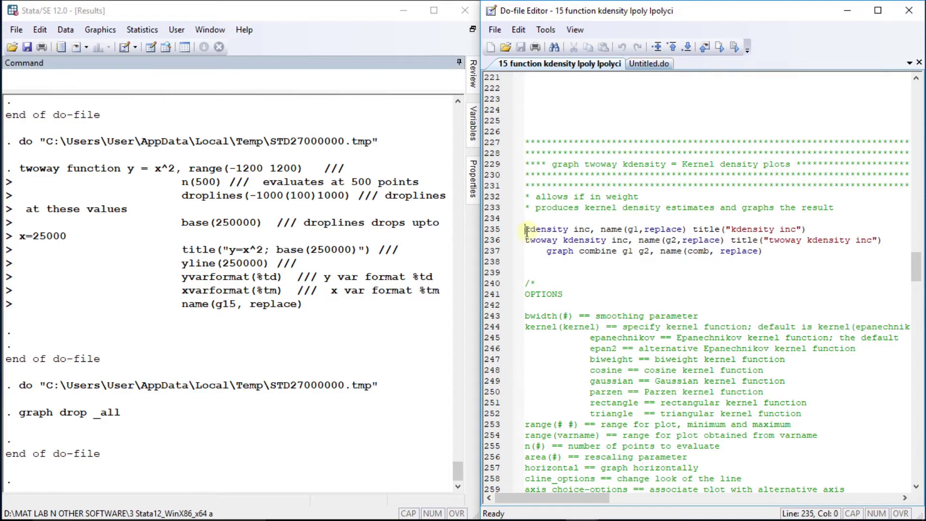
pyautogui.hotkey('shift', 'End')
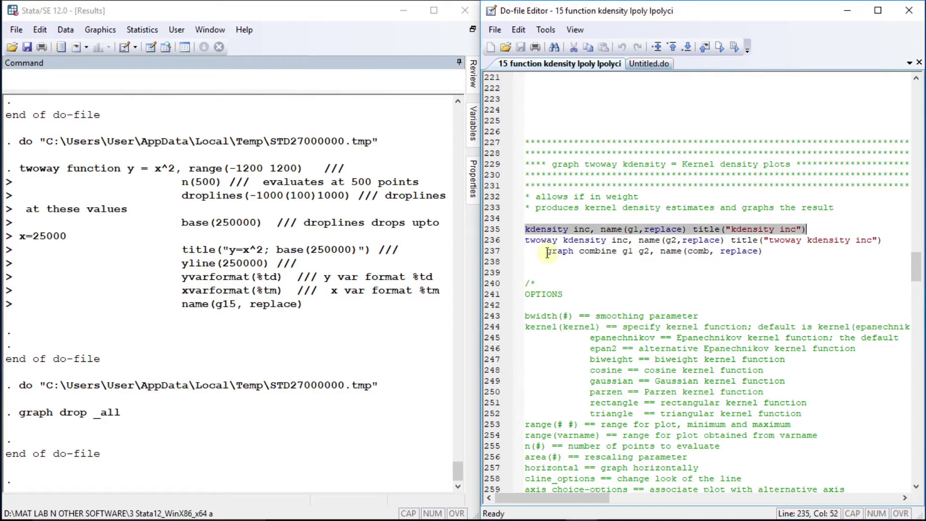
pyautogui.hotkey('ctrl', 'd')
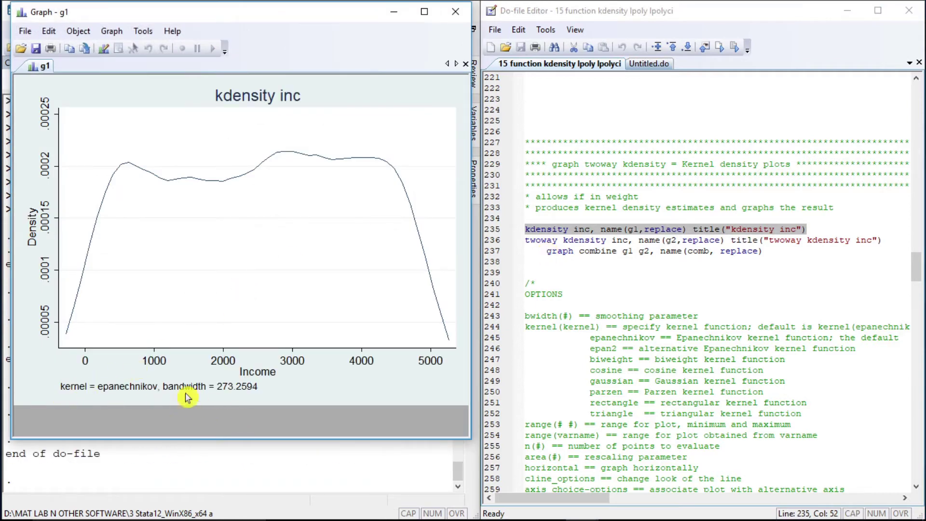
# - Run 'twoway kdensity inc' as g2 and combine both graphs side by side as comb
pyautogui.click(526, 244)
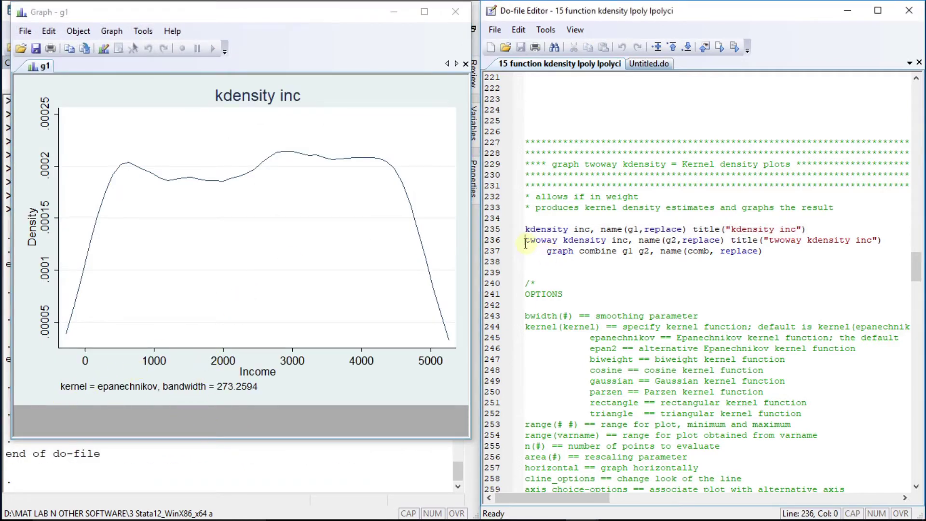
pyautogui.hotkey('shift', 'Down')
pyautogui.hotkey('shift', 'Down')
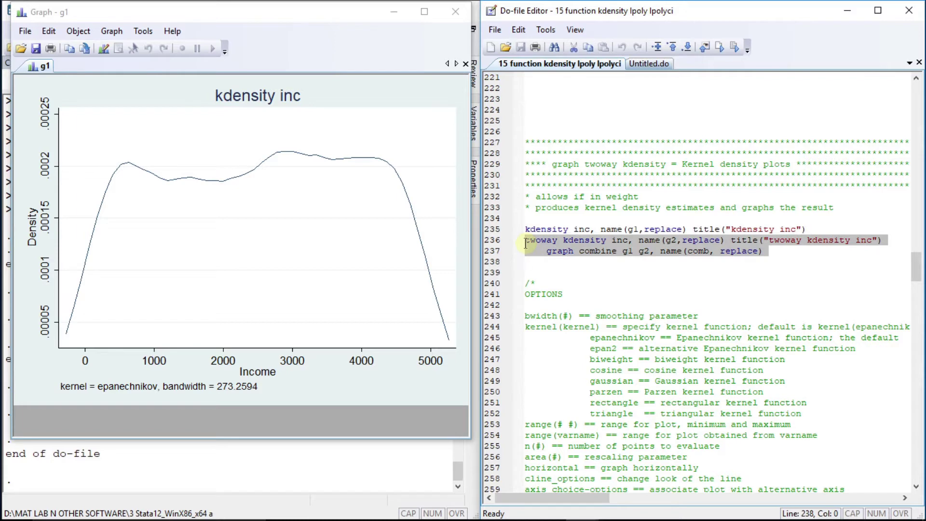
pyautogui.hotkey('ctrl', 'd')
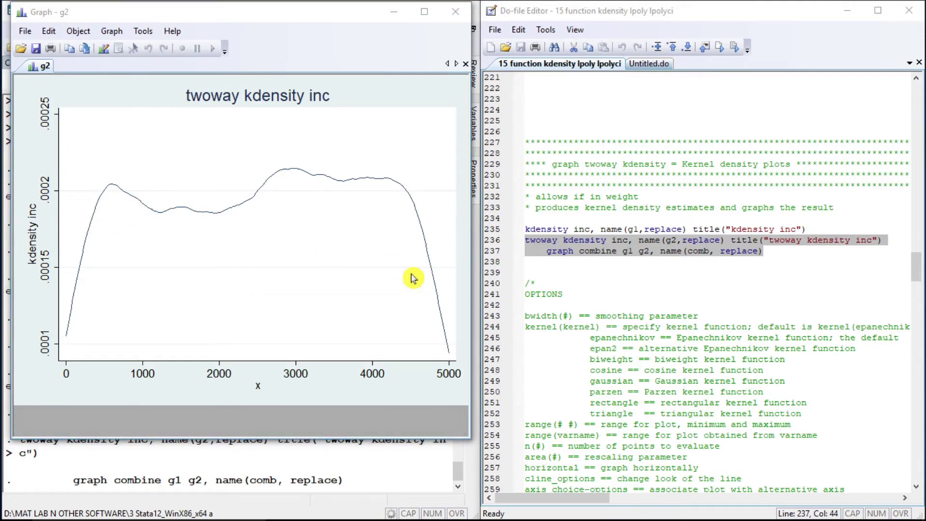
pyautogui.moveTo(916, 270); pyautogui.dragTo(916, 279)
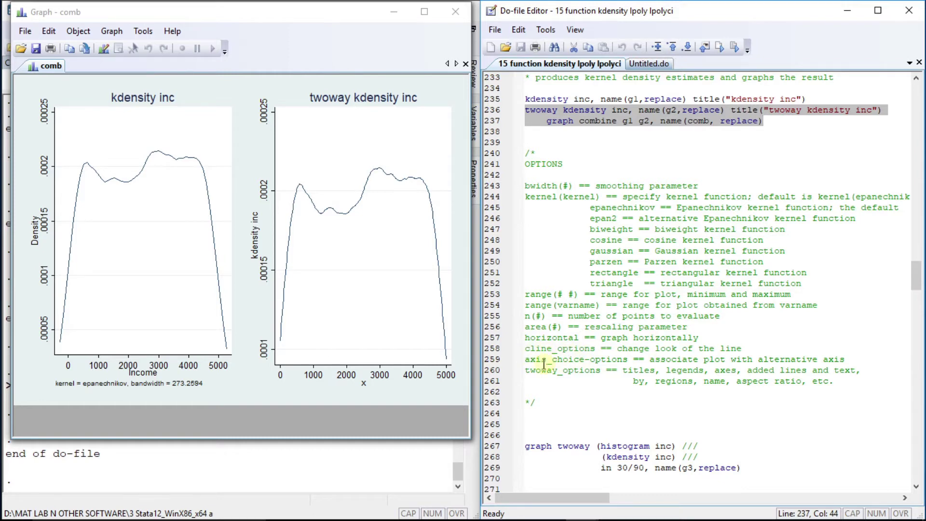
# - Run lines 267–269 to overlay income's kdensity curve on its histogram for observations 30/90
pyautogui.moveTo(916, 275); pyautogui.dragTo(917, 302)
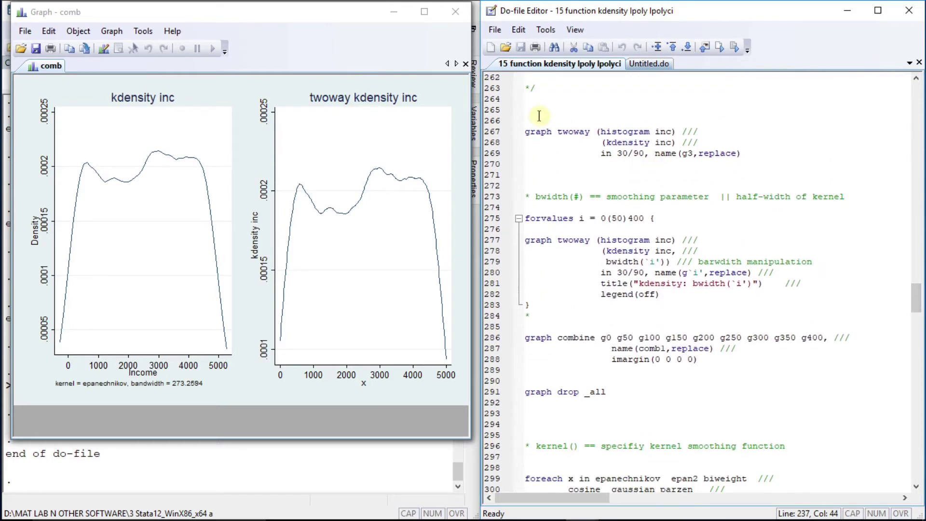
pyautogui.click(531, 131)
pyautogui.hotkey('shift', 'Down')
pyautogui.hotkey('shift', 'Down')
pyautogui.hotkey('shift', 'Down')
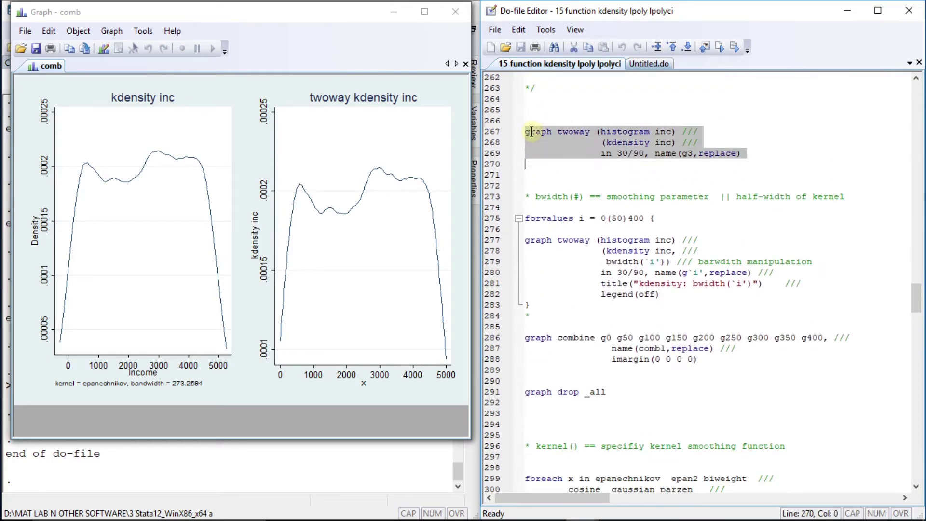
pyautogui.hotkey('ctrl', 'd')
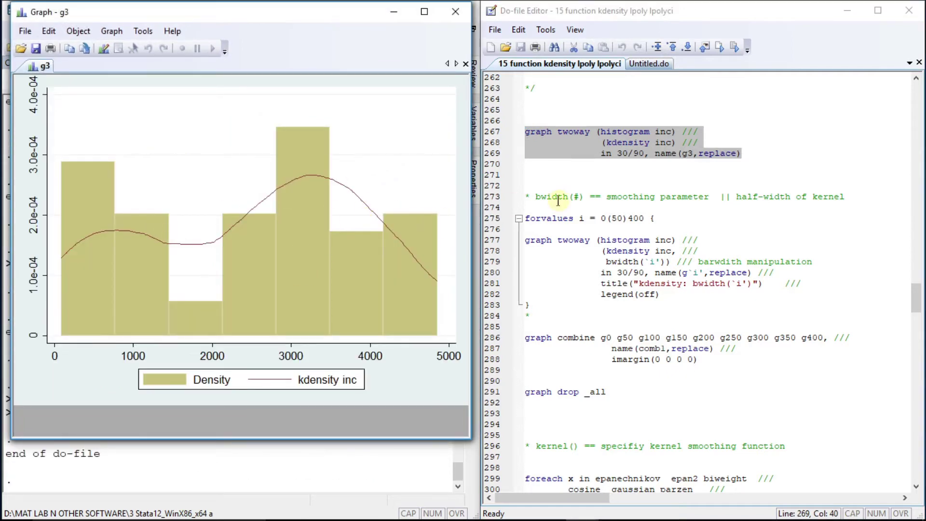
# - Run the bandwidth loop bwidth(0) to bwidth(400), combine results as comb1, then select 'graph drop _all'
pyautogui.click(525, 220)
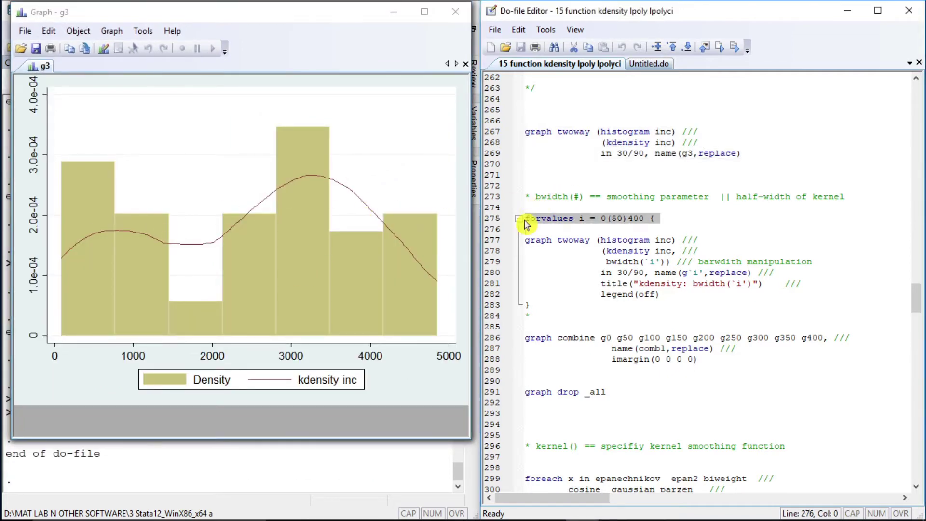
pyautogui.click(531, 227)
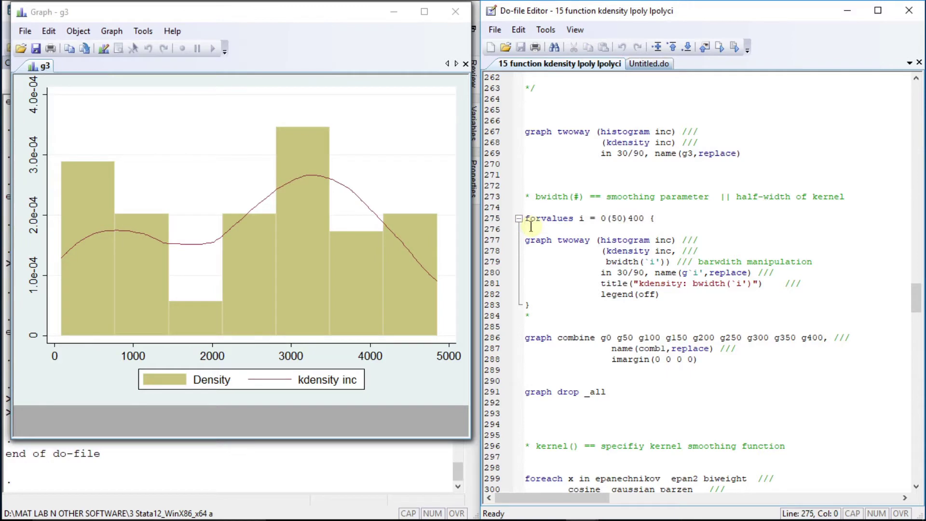
pyautogui.hotkey('shift', 'Down')
pyautogui.hotkey('shift', 'Down')
pyautogui.hotkey('shift', 'Down')
pyautogui.hotkey('shift', 'Down')
pyautogui.hotkey('shift', 'Down')
pyautogui.hotkey('shift', 'Down')
pyautogui.hotkey('shift', 'Down')
pyautogui.hotkey('shift', 'Down')
pyautogui.hotkey('shift', 'Down')
pyautogui.hotkey('shift', 'Down')
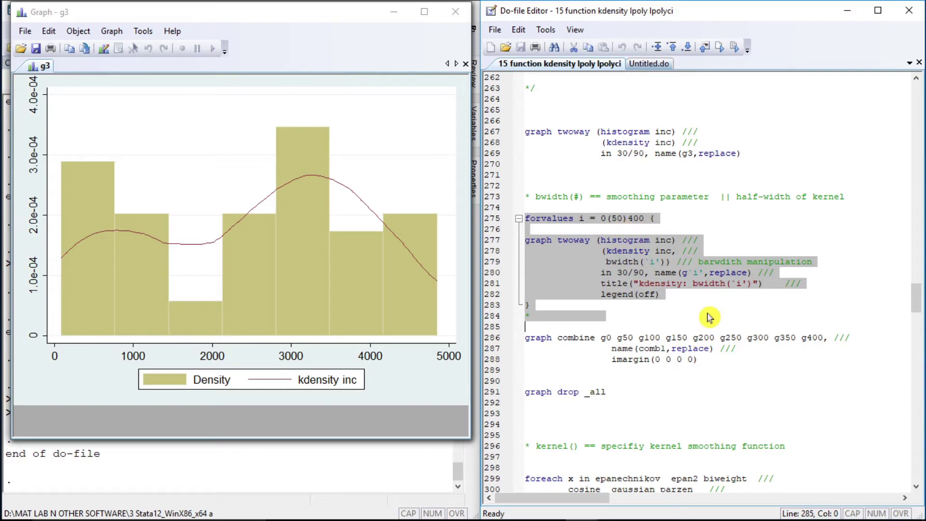
pyautogui.hotkey('shift', 'Down')
pyautogui.hotkey('shift', 'Down')
pyautogui.hotkey('shift', 'Down')
pyautogui.hotkey('shift', 'Down')
pyautogui.hotkey('shift', 'Left')
pyautogui.hotkey('ctrl', 'd')
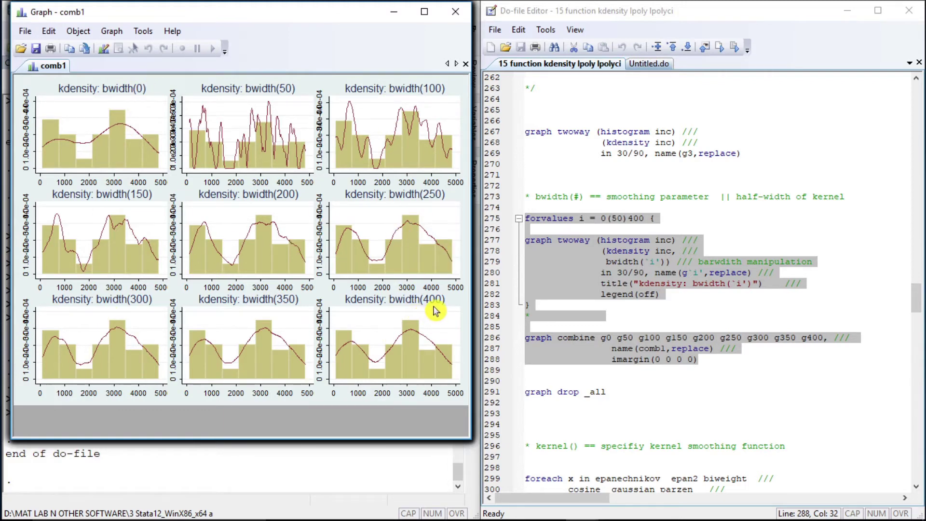
pyautogui.tripleClick(525, 395)
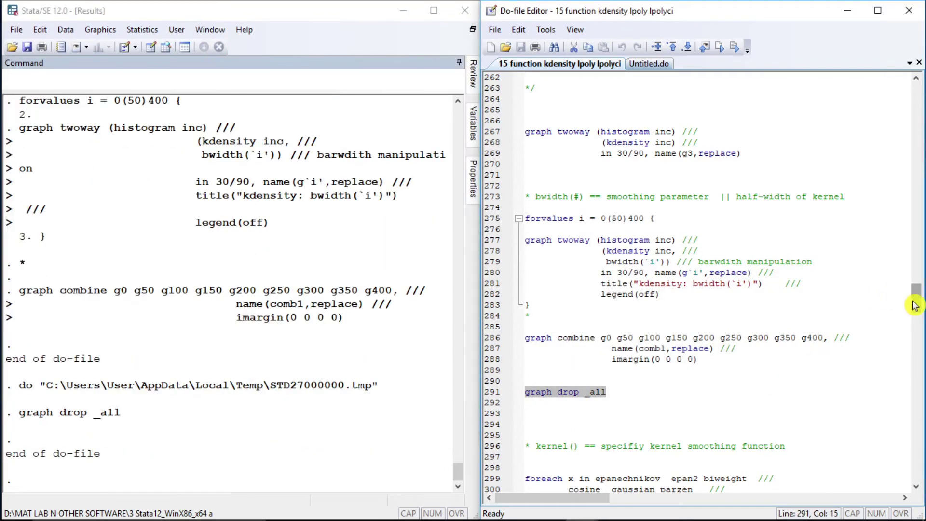
pyautogui.moveTo(915, 304); pyautogui.dragTo(915, 327)
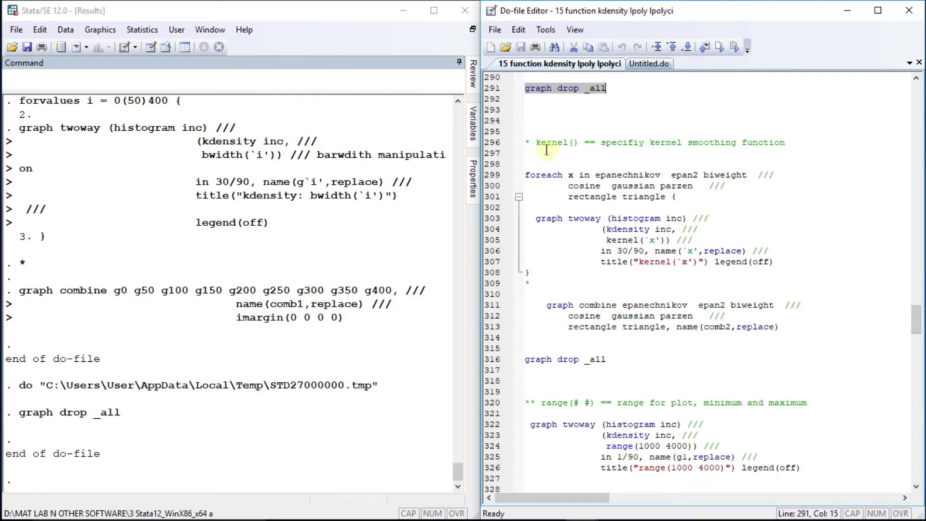
# - Run the foreach loop over eight kernels, epanechnikov to triangle, each over the income histogram, combined as comb2
pyautogui.moveTo(595, 175); pyautogui.dragTo(661, 193)
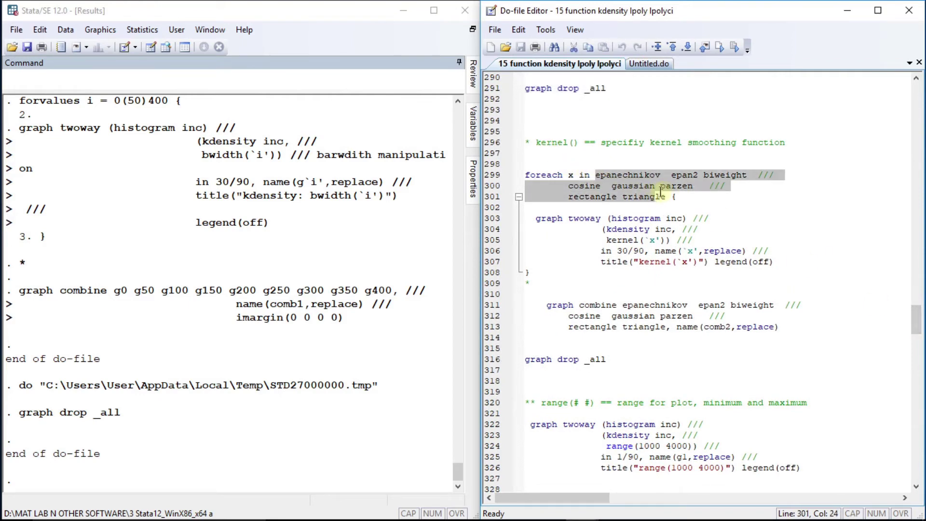
pyautogui.click(530, 175)
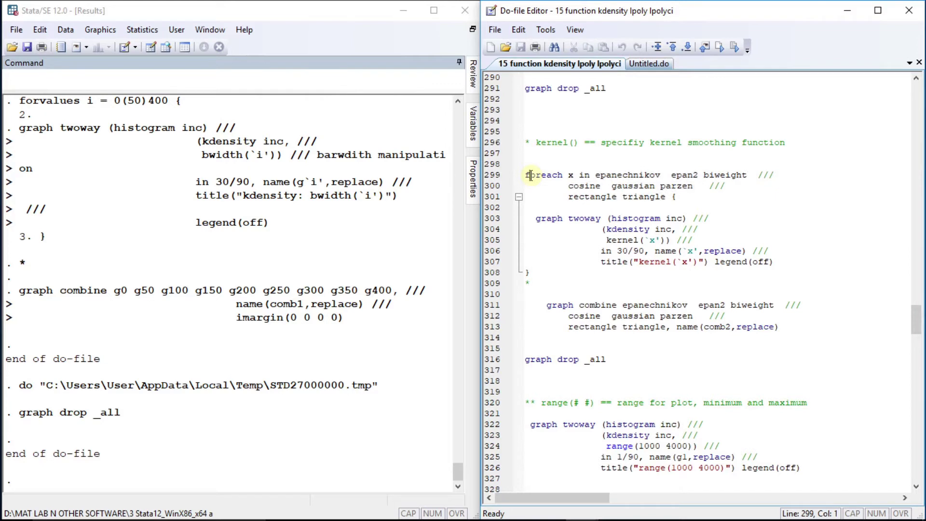
pyautogui.hotkey('shift', 'Down')
pyautogui.hotkey('shift', 'Down')
pyautogui.hotkey('shift', 'Down')
pyautogui.hotkey('shift', 'Down')
pyautogui.hotkey('shift', 'Down')
pyautogui.hotkey('shift', 'Down')
pyautogui.hotkey('shift', 'Down')
pyautogui.hotkey('shift', 'Down')
pyautogui.hotkey('shift', 'Down')
pyautogui.hotkey('shift', 'Down')
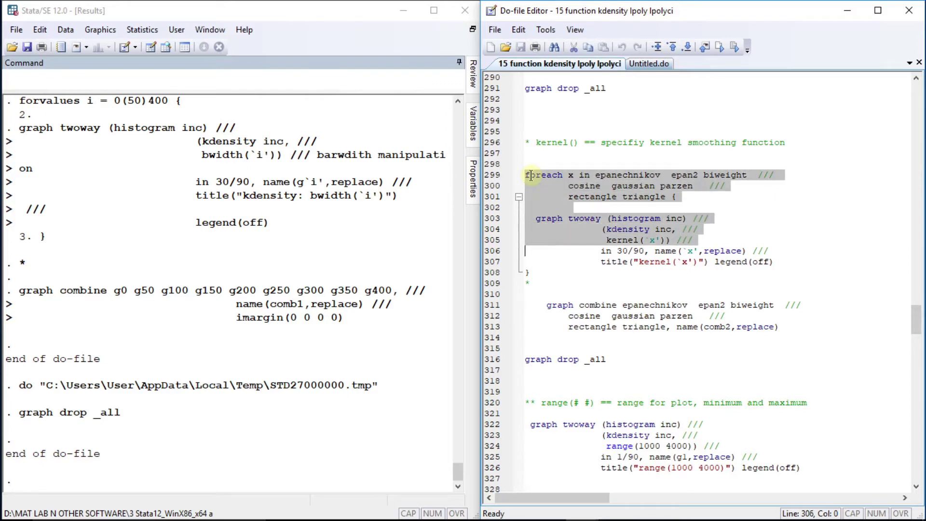
pyautogui.hotkey('shift', 'Down')
pyautogui.hotkey('shift', 'Down')
pyautogui.hotkey('shift', 'Down')
pyautogui.hotkey('shift', 'Down')
pyautogui.hotkey('shift', 'Down')
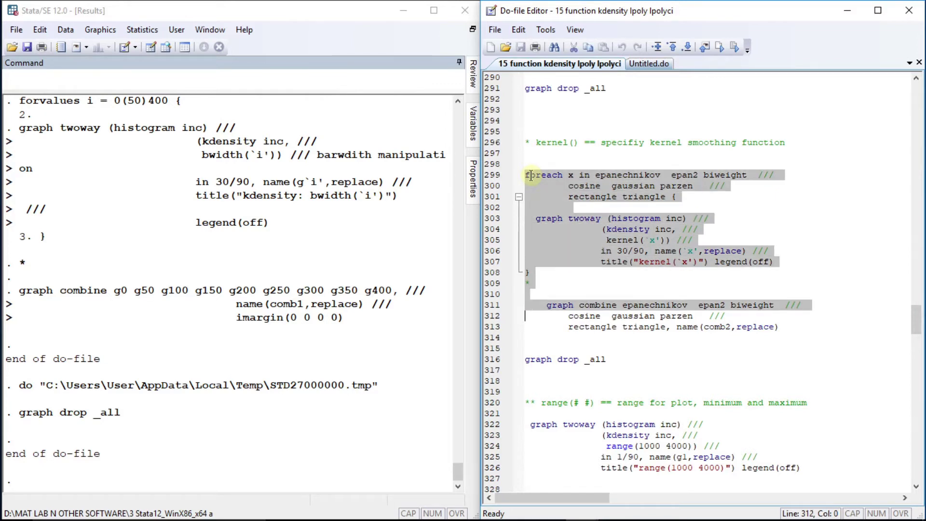
pyautogui.hotkey('ctrl', 'd')
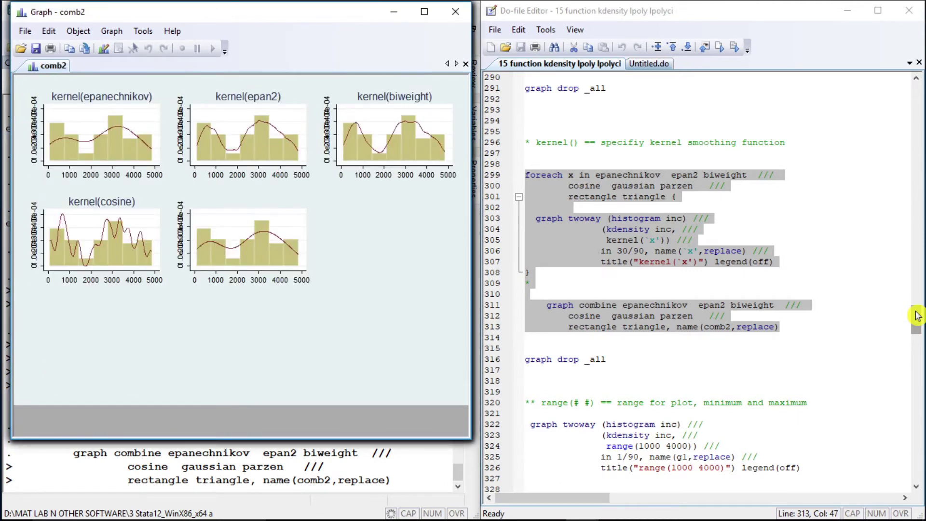
pyautogui.moveTo(916, 316); pyautogui.dragTo(916, 319)
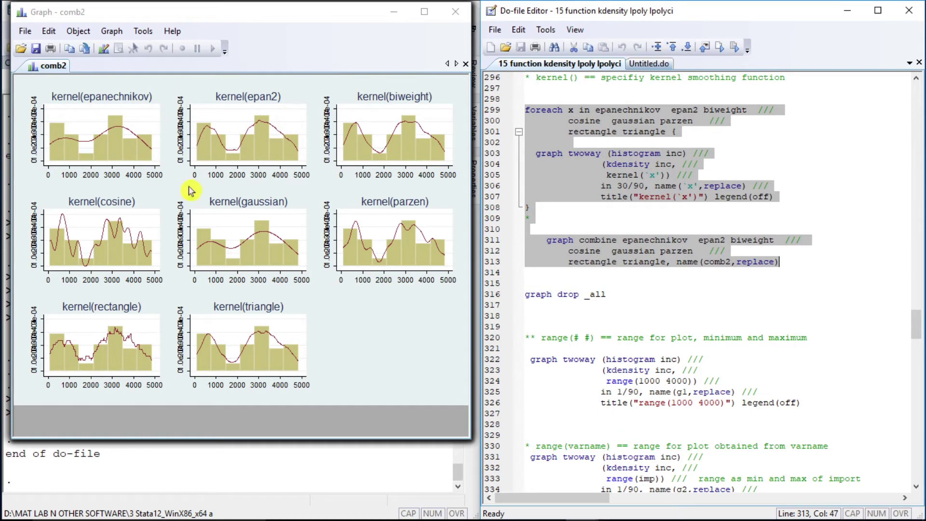
pyautogui.click(528, 295)
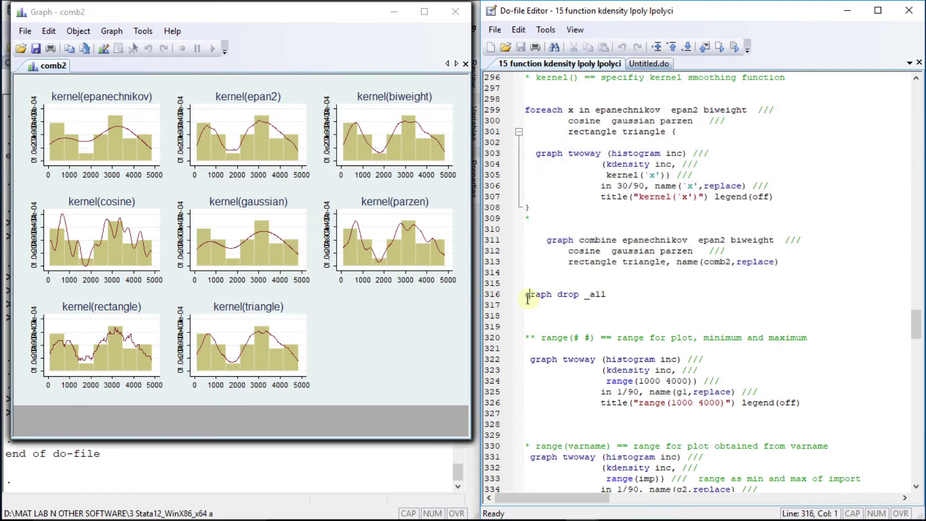
# - Drop all graphs, then draw g1: income kdensity over the histogram with range(1000 4000)
pyautogui.hotkey('shift', 'Down')
pyautogui.hotkey('ctrl', 'd')
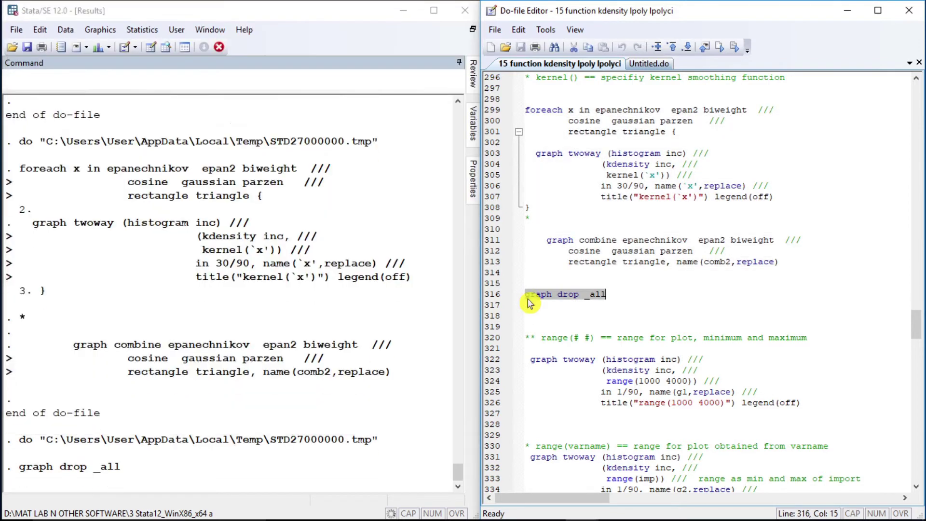
pyautogui.click(527, 300)
pyautogui.hotkey('shift', 'Down')
pyautogui.hotkey('shift', 'Down')
pyautogui.hotkey('shift', 'Down')
pyautogui.hotkey('shift', 'Down')
pyautogui.hotkey('shift', 'Down')
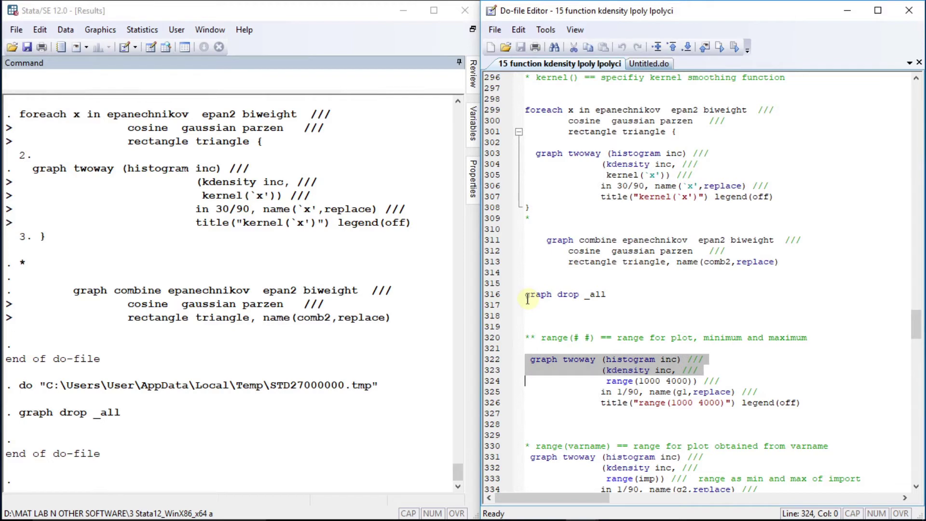
pyautogui.hotkey('ctrl', 'd')
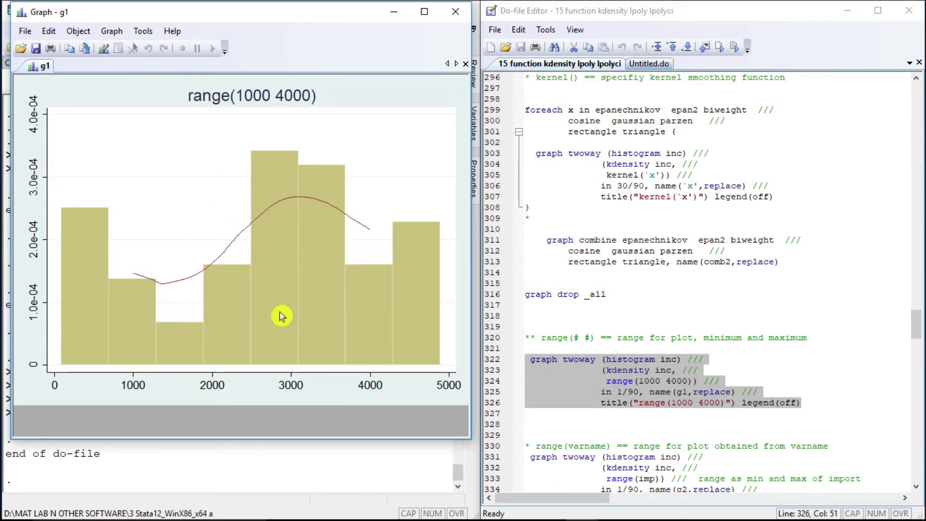
# - Run lines 331–335 to draw the density curve with range(imp) as g2
pyautogui.click(915, 321)
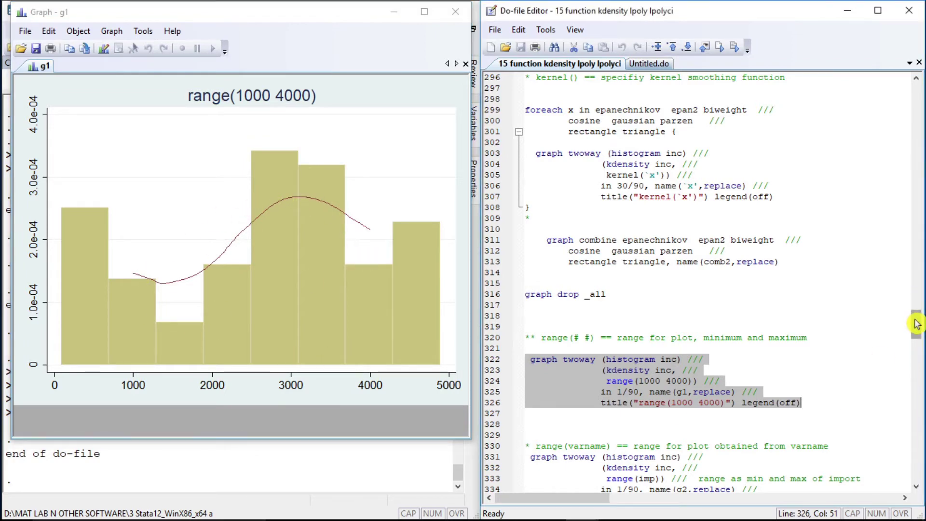
pyautogui.scroll(-7, 916, 393)
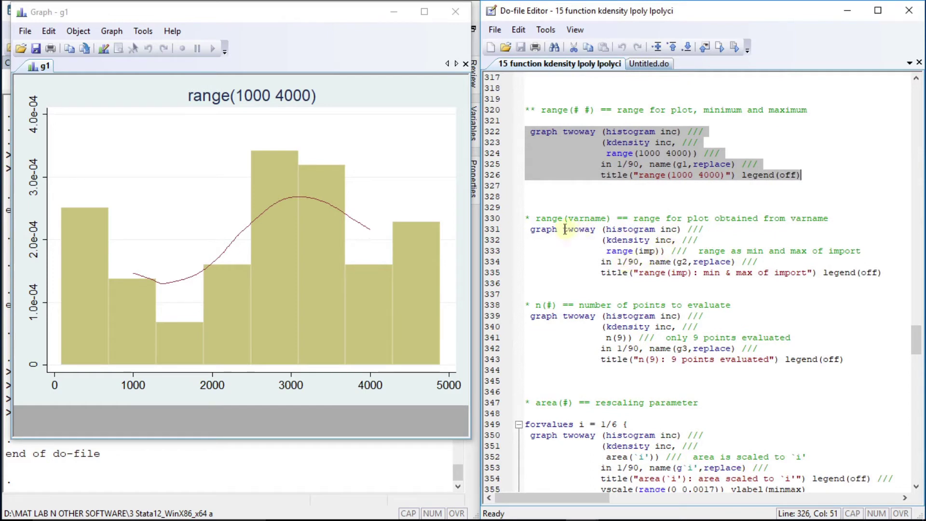
pyautogui.click(531, 228)
pyautogui.hotkey('shift', 'Down')
pyautogui.hotkey('shift', 'Down')
pyautogui.hotkey('shift', 'Down')
pyautogui.hotkey('shift', 'Down')
pyautogui.hotkey('shift', 'Down')
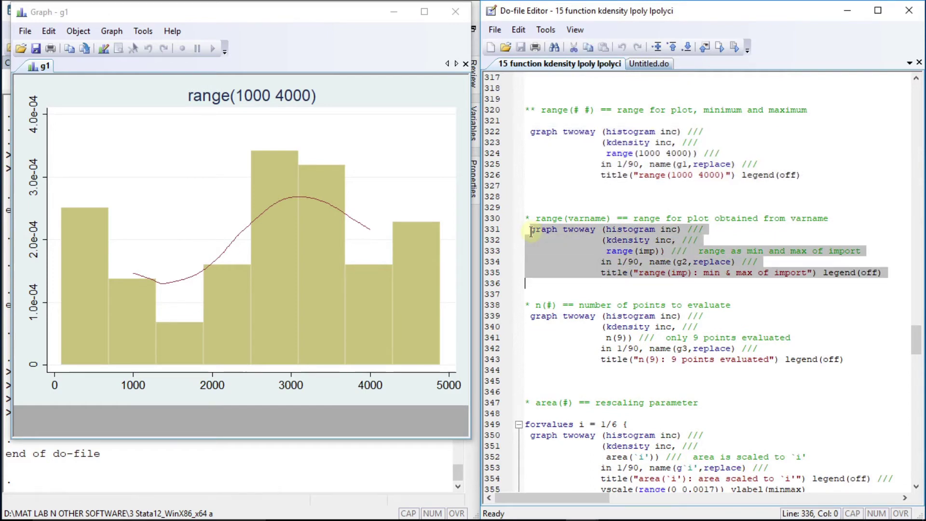
pyautogui.hotkey('shift', 'Left')
pyautogui.hotkey('ctrl', 'd')
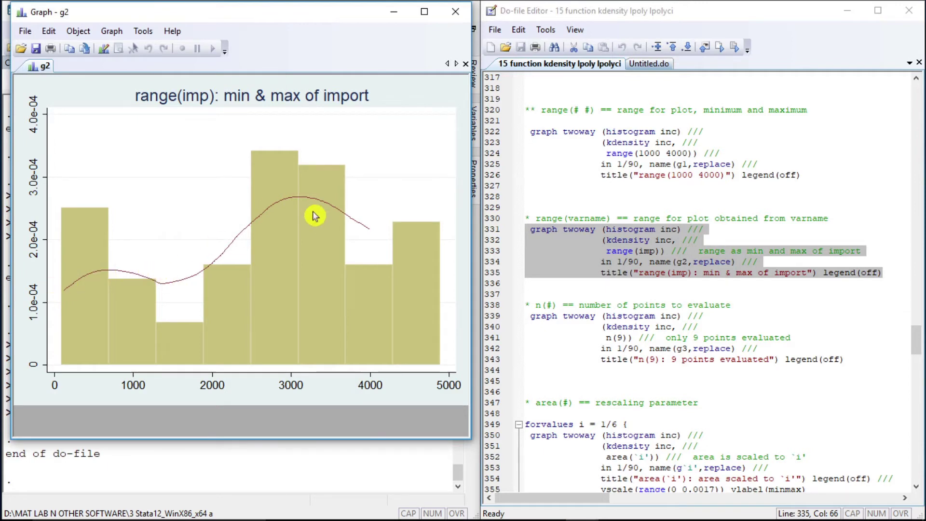
# - Run lines 339–343 so g3 shows the income kdensity curve evaluated at n(9) points
pyautogui.click(531, 317)
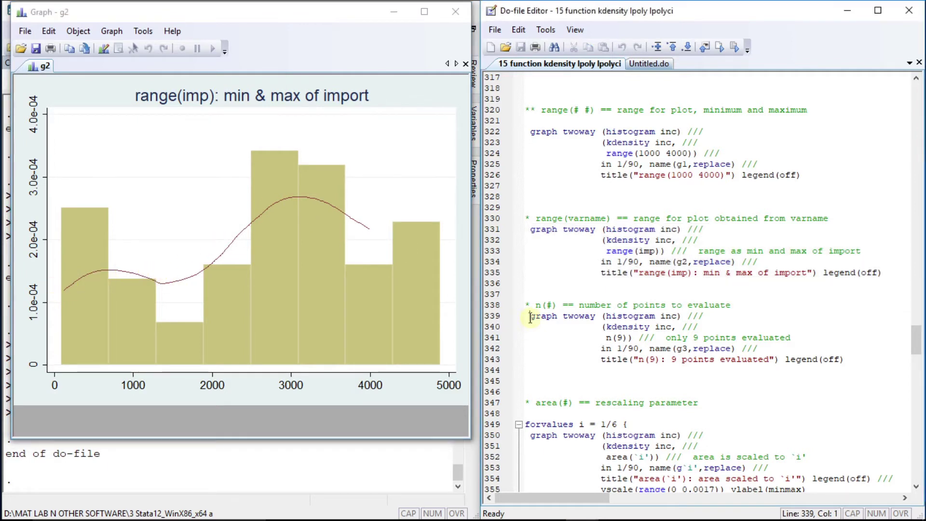
pyautogui.hotkey('shift', 'Down')
pyautogui.hotkey('shift', 'Down')
pyautogui.hotkey('shift', 'Down')
pyautogui.hotkey('shift', 'Down')
pyautogui.hotkey('shift', 'Down')
pyautogui.hotkey('shift', 'Down')
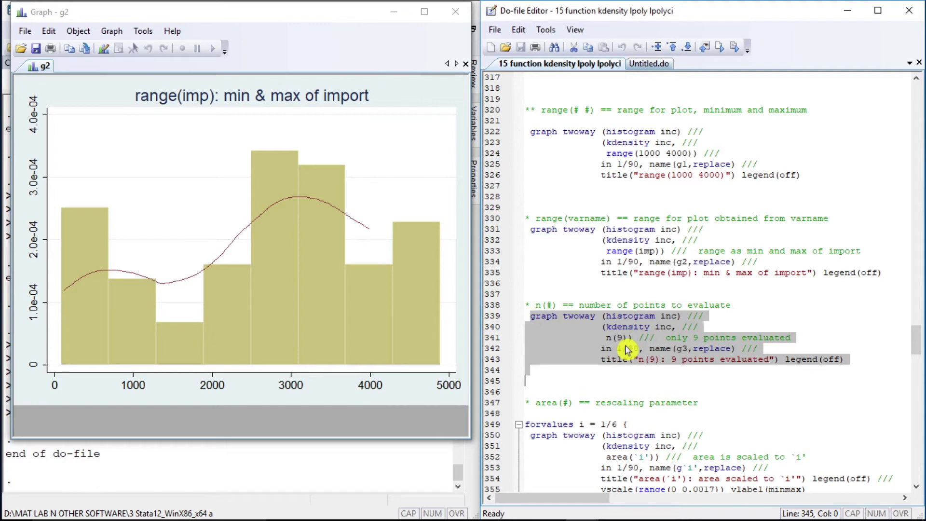
pyautogui.hotkey('ctrl', 'd')
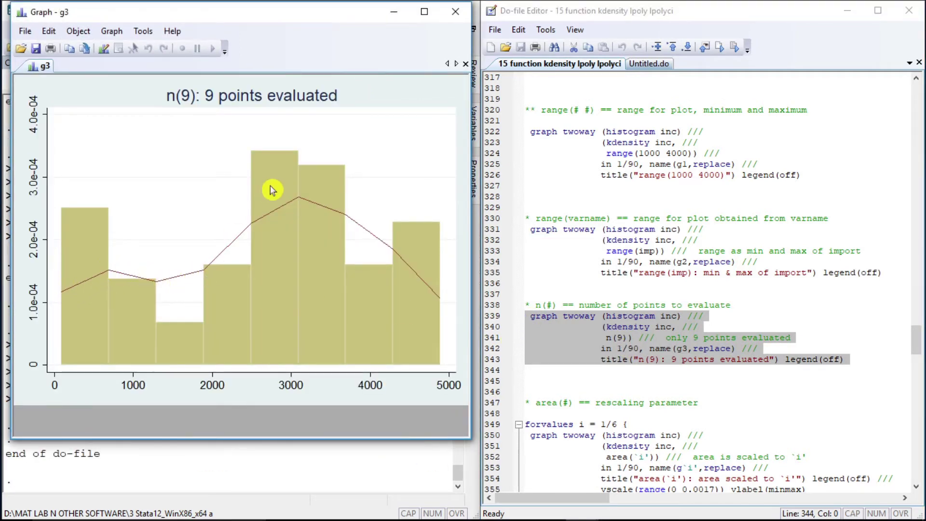
pyautogui.moveTo(921, 343); pyautogui.dragTo(921, 359)
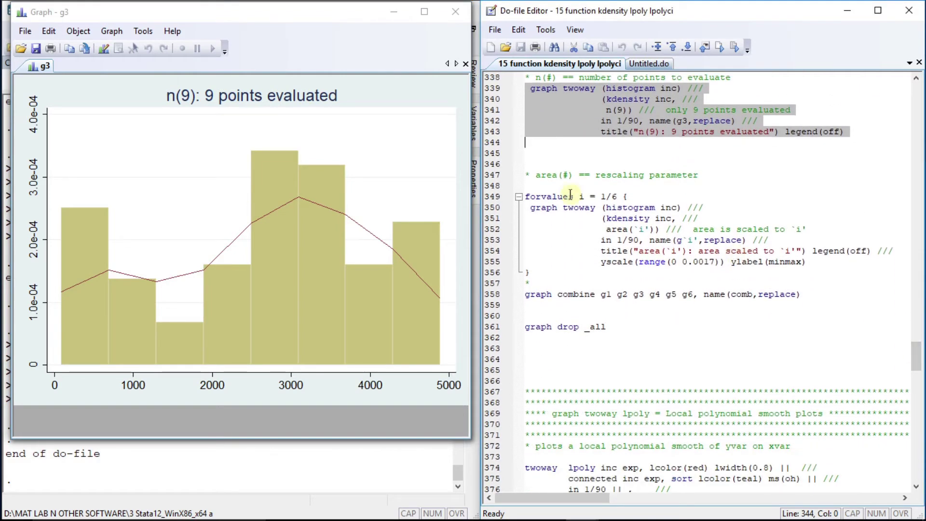
# - Run the forvalues loop drawing area(1) to area(6) density graphs and combine them as comb
pyautogui.click(527, 198)
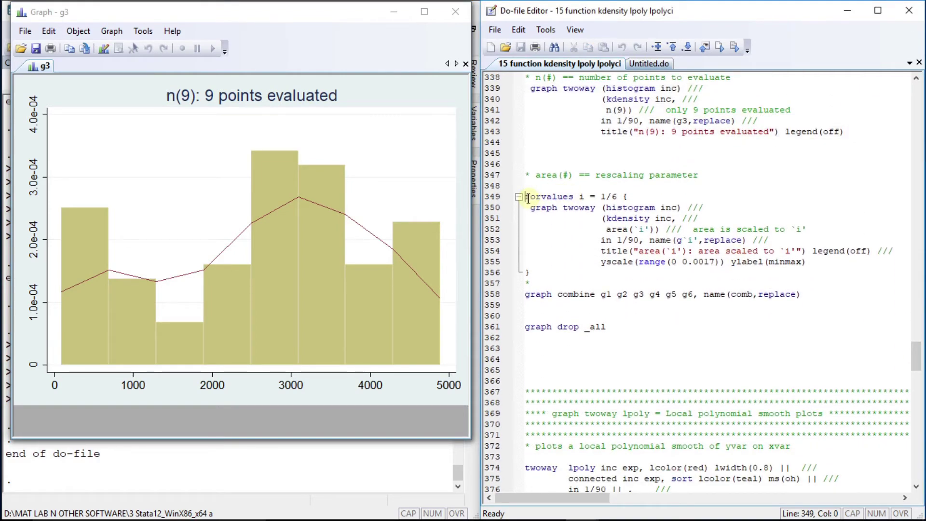
pyautogui.hotkey('shift', 'Down')
pyautogui.hotkey('shift', 'Down')
pyautogui.hotkey('shift', 'Down')
pyautogui.hotkey('shift', 'Down')
pyautogui.hotkey('shift', 'Down')
pyautogui.hotkey('shift', 'Down')
pyautogui.hotkey('shift', 'Down')
pyautogui.hotkey('shift', 'Down')
pyautogui.hotkey('shift', 'Down')
pyautogui.hotkey('shift', 'Down')
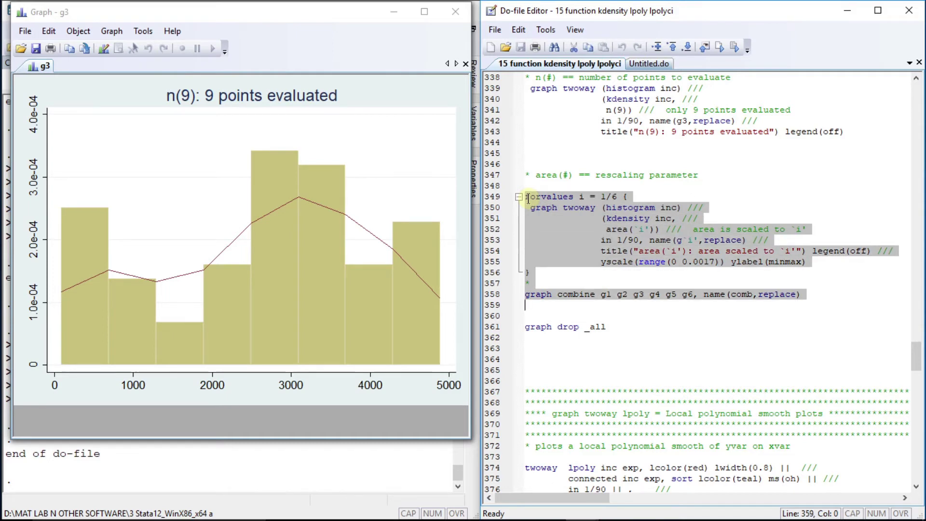
pyautogui.hotkey('shift', 'Left')
pyautogui.hotkey('ctrl', 'd')
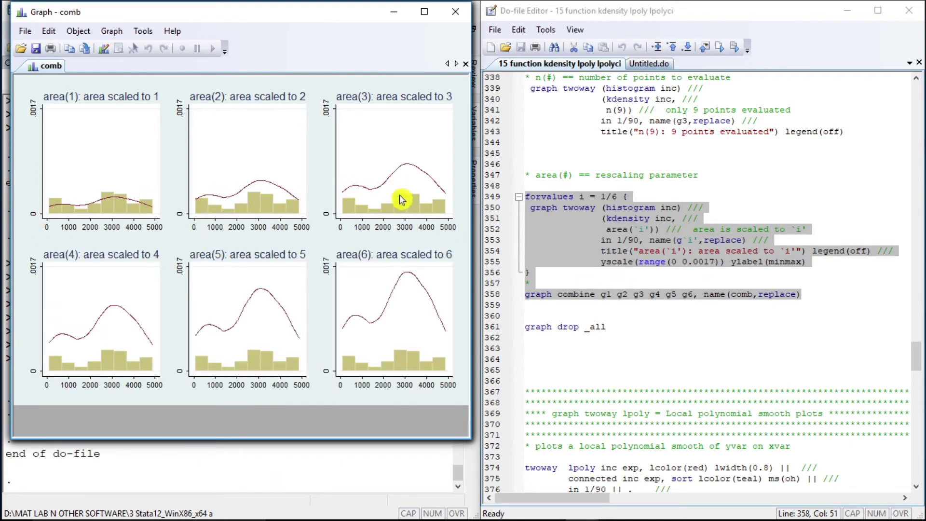
# - Run 'graph drop _all' on line 361 to close every graph
pyautogui.click(526, 327)
pyautogui.hotkey('shift', 'End')
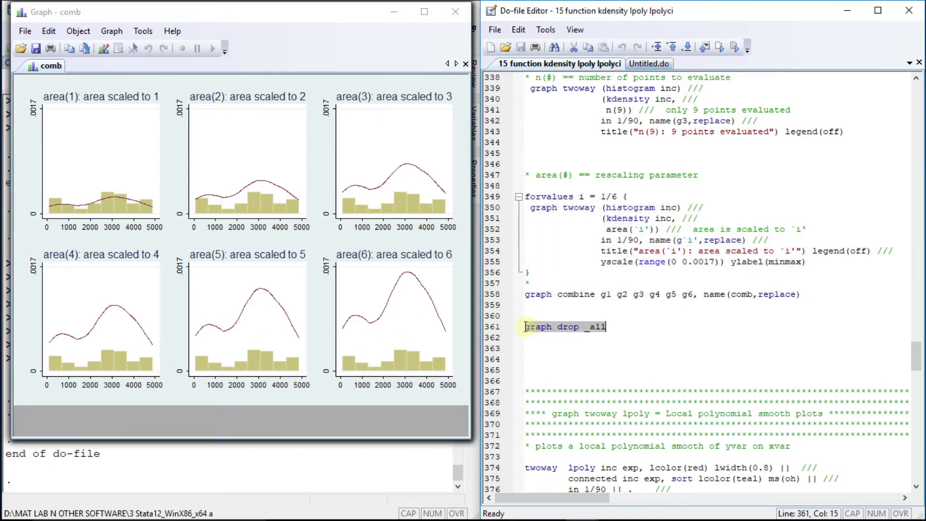
pyautogui.hotkey('ctrl', 'd')
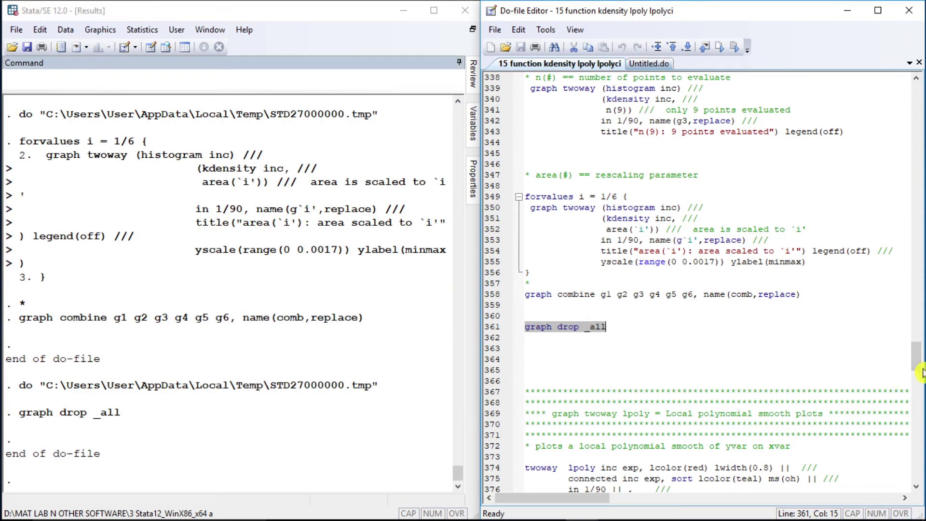
# - Run lines 374–378 to draw g1, a thick red lpoly smooth of inc on exp for observations 1/90
pyautogui.moveTo(919, 356); pyautogui.dragTo(919, 375)
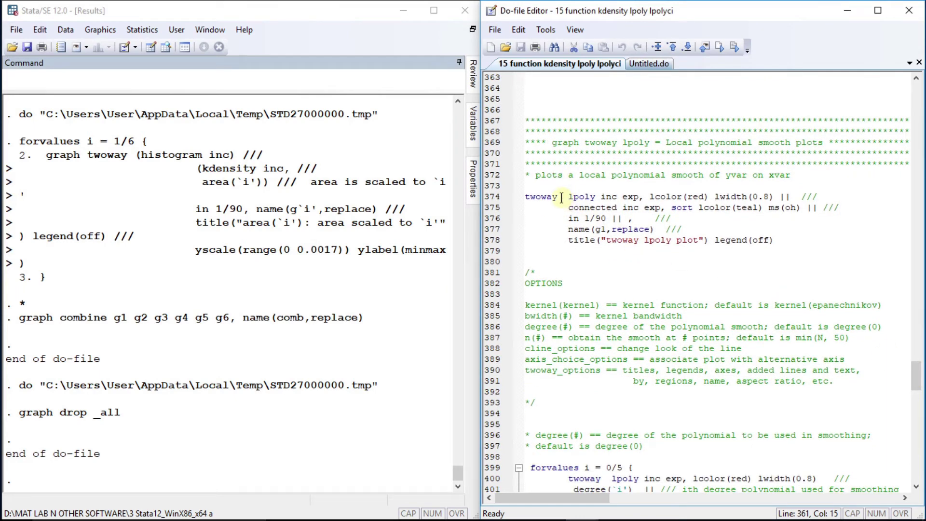
pyautogui.click(526, 198)
pyautogui.hotkey('shift', 'Down')
pyautogui.hotkey('shift', 'Down')
pyautogui.hotkey('shift', 'Down')
pyautogui.hotkey('shift', 'Down')
pyautogui.hotkey('shift', 'Down')
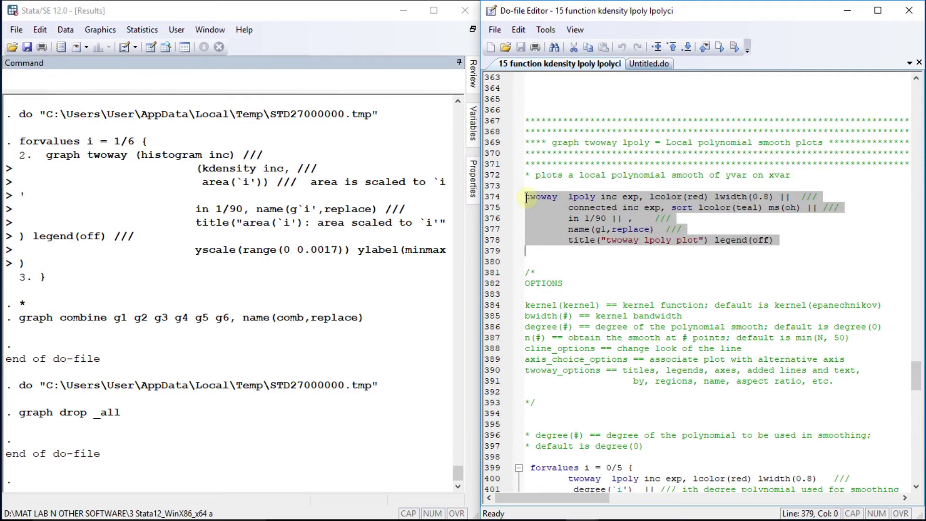
pyautogui.hotkey('ctrl', 'd')
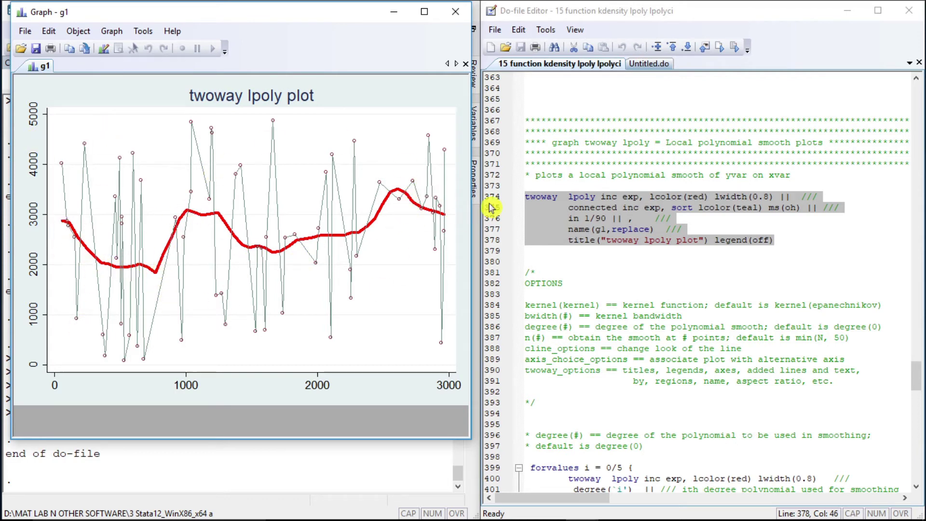
pyautogui.moveTo(918, 376); pyautogui.dragTo(918, 385)
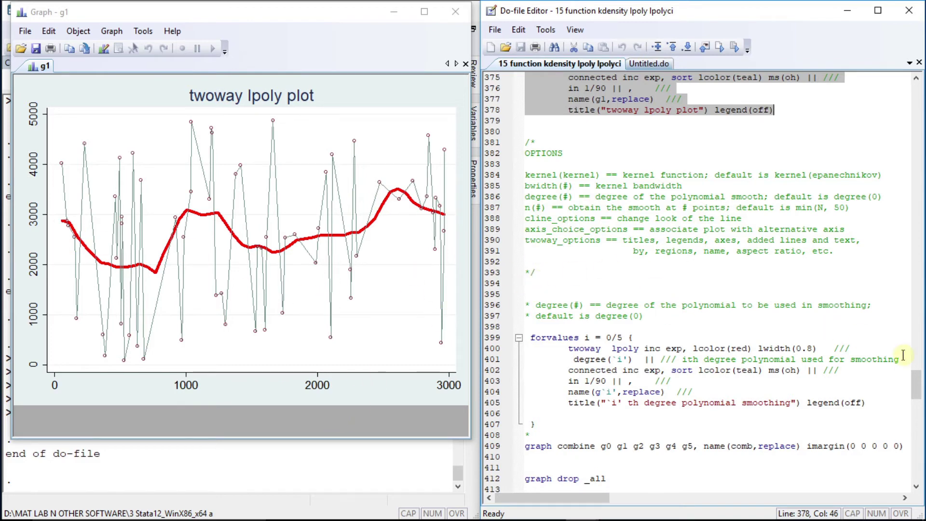
# - Run the forvalues i = 0/5 loop for lpoly degrees 0 to 5 and combine them as comb
pyautogui.scroll(-5, 916, 386)
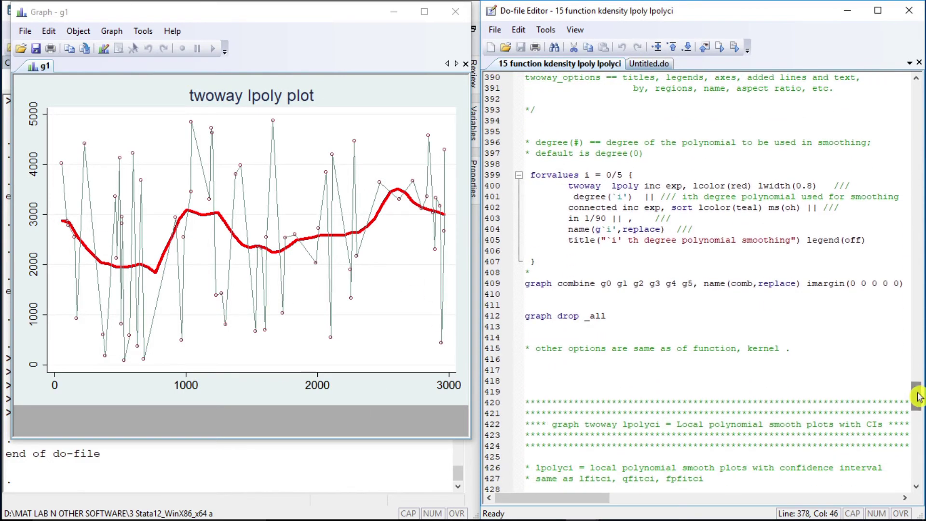
pyautogui.click(530, 177)
pyautogui.hotkey('shift', 'Down')
pyautogui.hotkey('shift', 'Down')
pyautogui.hotkey('shift', 'Down')
pyautogui.hotkey('shift', 'Down')
pyautogui.hotkey('shift', 'Down')
pyautogui.hotkey('shift', 'Down')
pyautogui.hotkey('shift', 'Down')
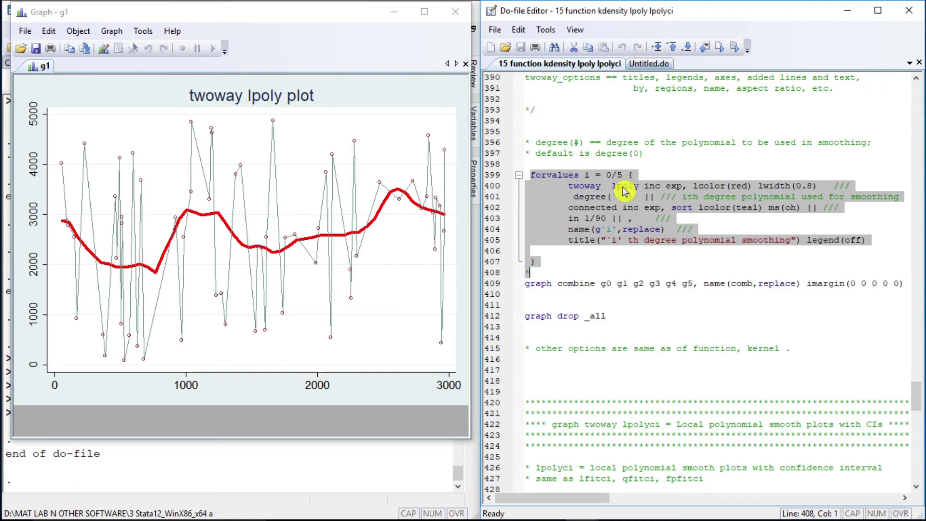
pyautogui.hotkey('shift', 'Down')
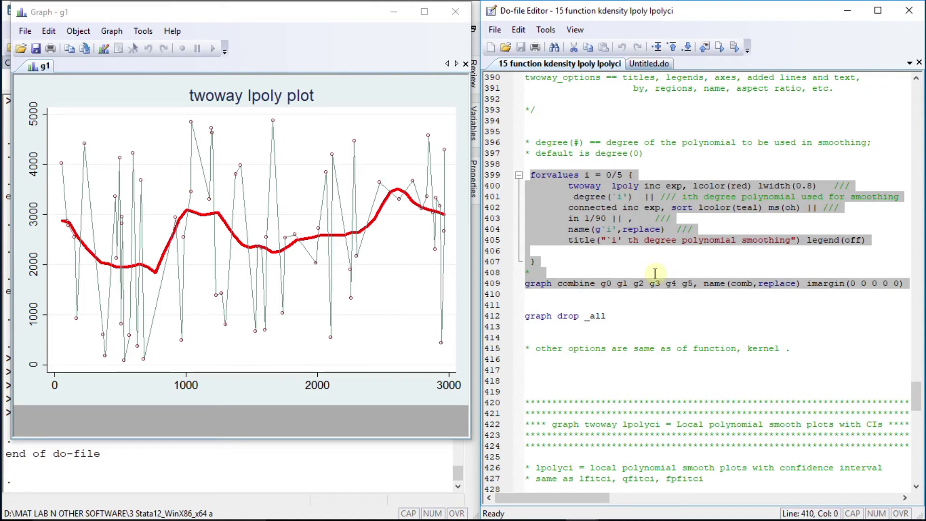
pyautogui.hotkey('shift', 'Left')
pyautogui.hotkey('ctrl', 'd')
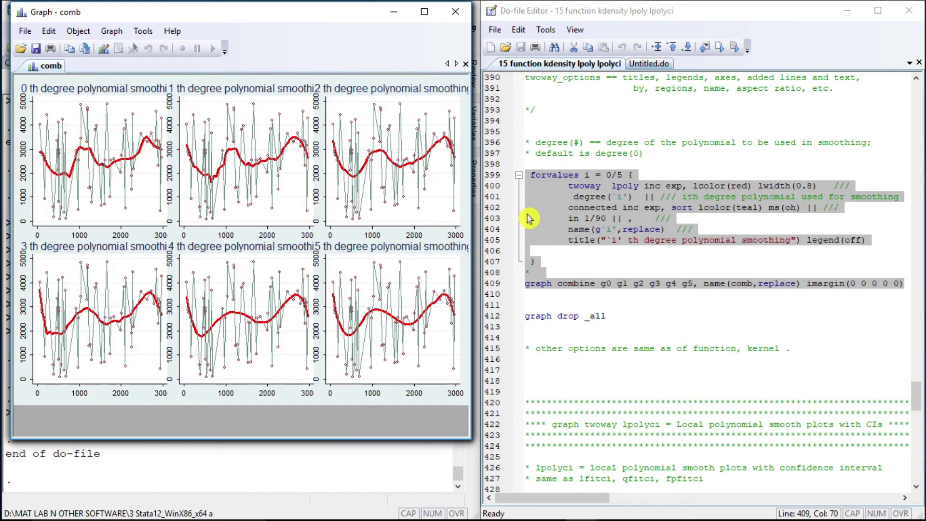
# - Run 'graph drop _all' on line 412 to clear all graphs
pyautogui.click(530, 316)
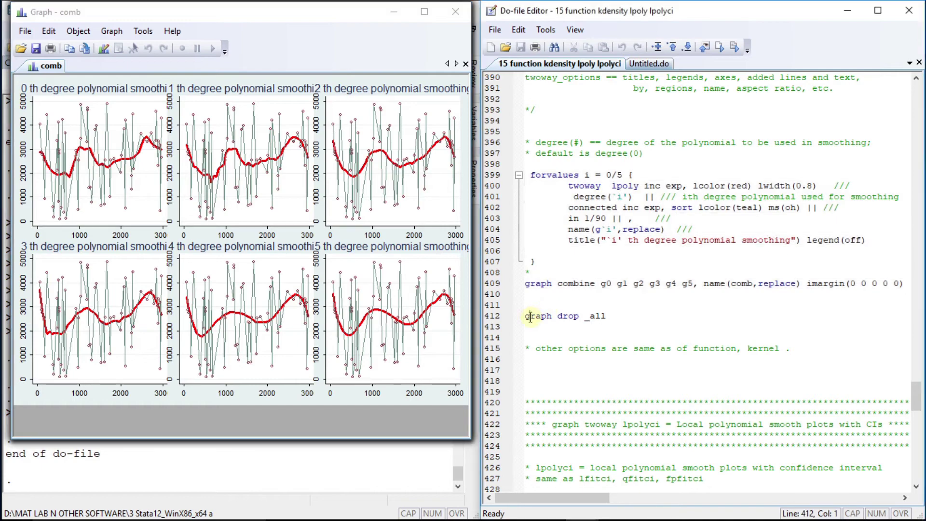
pyautogui.hotkey('shift', 'Down')
pyautogui.hotkey('ctrl', 'd')
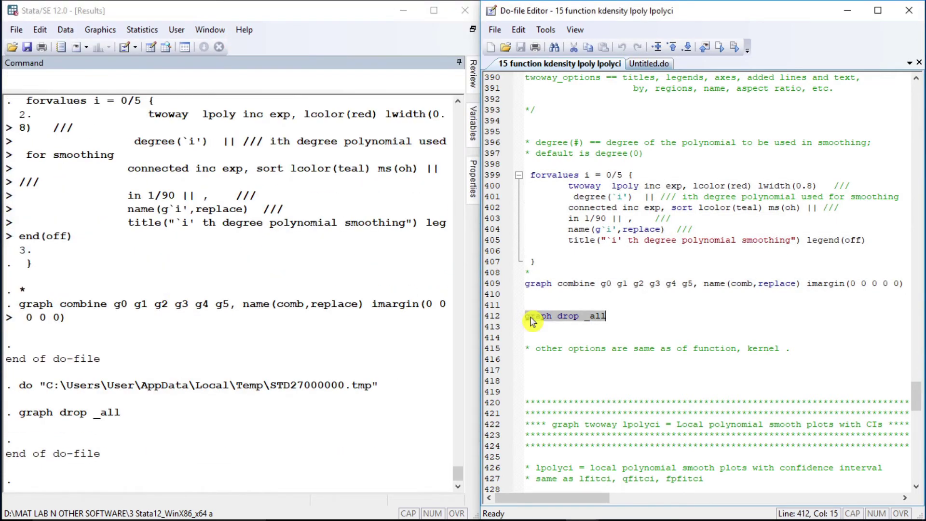
pyautogui.click(532, 322)
pyautogui.press('Down')
pyautogui.press('Down')
pyautogui.press('Down')
pyautogui.press('Down')
pyautogui.press('Down')
pyautogui.press('Down')
pyautogui.press('Down')
pyautogui.press('Down')
pyautogui.press('Down')
pyautogui.press('Down')
pyautogui.press('Down')
pyautogui.press('Down')
pyautogui.press('Down')
pyautogui.press('Down')
pyautogui.press('Down')
pyautogui.press('Down')
pyautogui.press('Down')
pyautogui.press('Down')
pyautogui.press('Down')
pyautogui.press('Down')
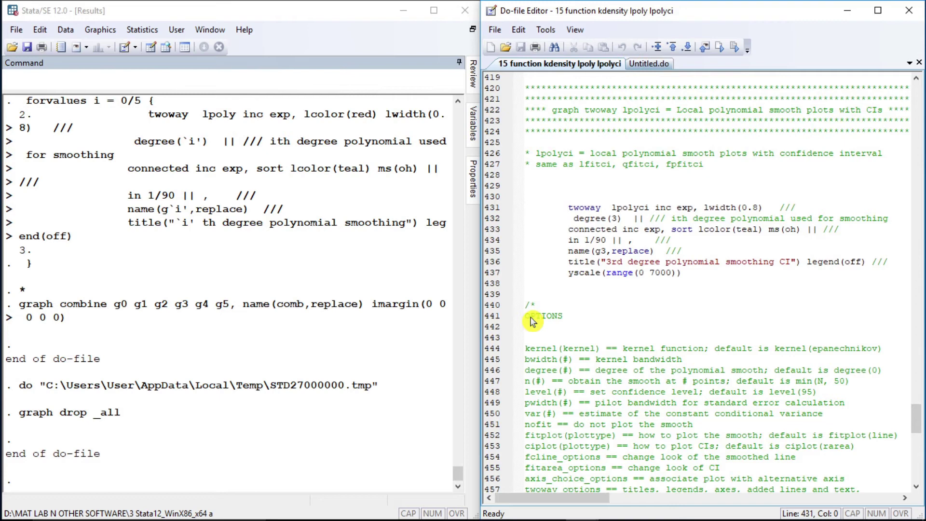
# - Run the 3rd degree lpolyci command to draw its confidence-band plot
pyautogui.hotkey('shift', 'Down')
pyautogui.hotkey('shift', 'Down')
pyautogui.hotkey('shift', 'Down')
pyautogui.hotkey('shift', 'Down')
pyautogui.hotkey('shift', 'Down')
pyautogui.hotkey('shift', 'Down')
pyautogui.hotkey('shift', 'Down')
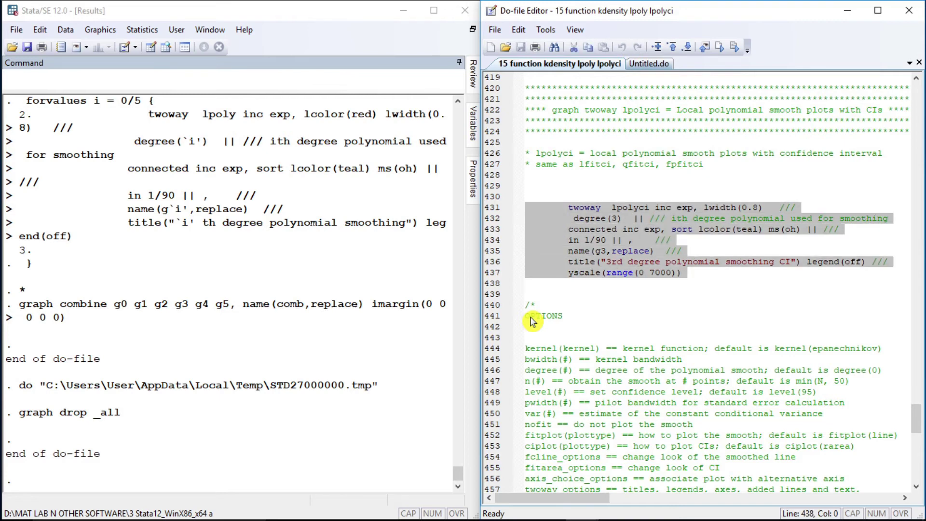
pyautogui.hotkey('ctrl', 'd')
pyautogui.hotkey('shift', 'Left')
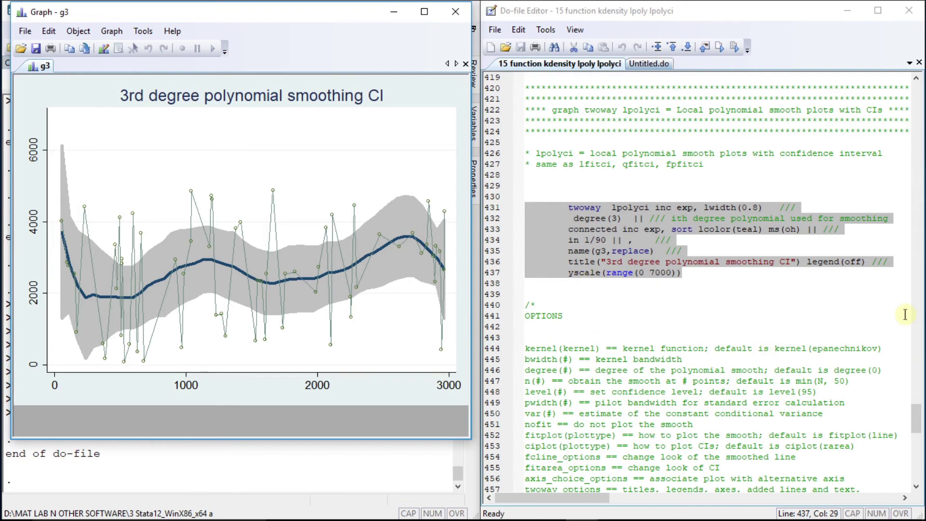
# - Run the styled twoway lpolyci plot and combine g3 and g4 into comb1
pyautogui.scroll(-5, 920, 420)
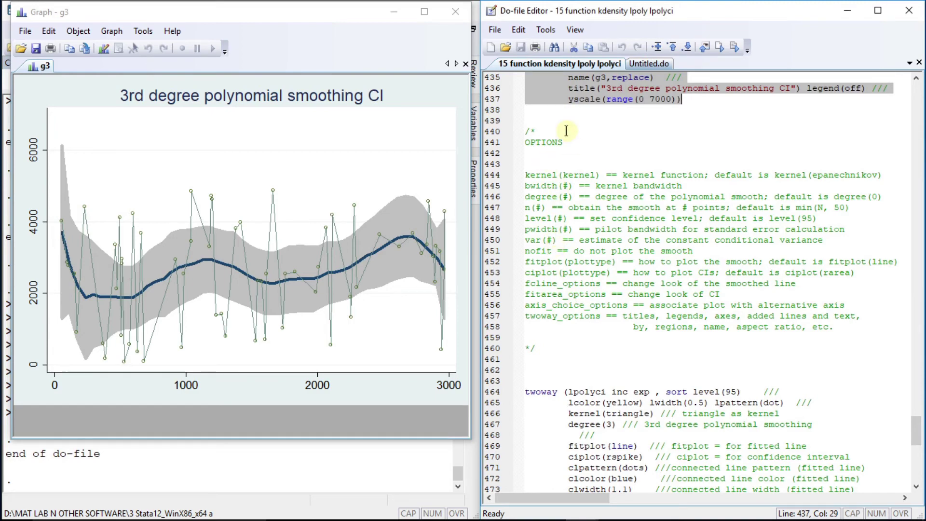
pyautogui.moveTo(916, 431); pyautogui.dragTo(916, 444)
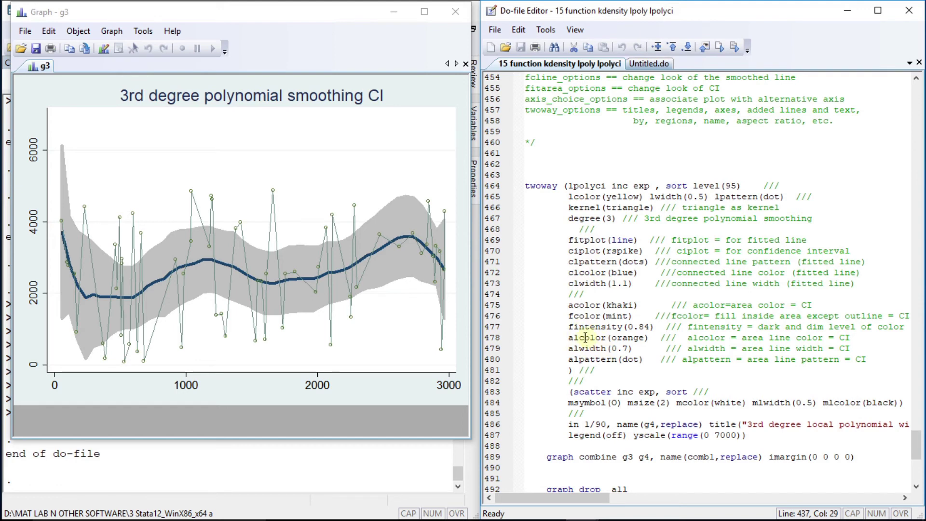
pyautogui.click(529, 185)
pyautogui.hotkey('shift', 'Down')
pyautogui.hotkey('shift', 'Down')
pyautogui.hotkey('shift', 'Down')
pyautogui.hotkey('shift', 'Down')
pyautogui.hotkey('shift', 'Down')
pyautogui.hotkey('shift', 'Down')
pyautogui.hotkey('shift', 'Down')
pyautogui.hotkey('shift', 'Down')
pyautogui.hotkey('shift', 'Down')
pyautogui.hotkey('shift', 'Down')
pyautogui.hotkey('shift', 'Down')
pyautogui.hotkey('shift', 'Down')
pyautogui.hotkey('shift', 'Down')
pyautogui.hotkey('shift', 'Down')
pyautogui.hotkey('shift', 'Down')
pyautogui.hotkey('shift', 'Down')
pyautogui.hotkey('shift', 'Down')
pyautogui.hotkey('shift', 'Down')
pyautogui.hotkey('shift', 'Down')
pyautogui.hotkey('shift', 'Down')
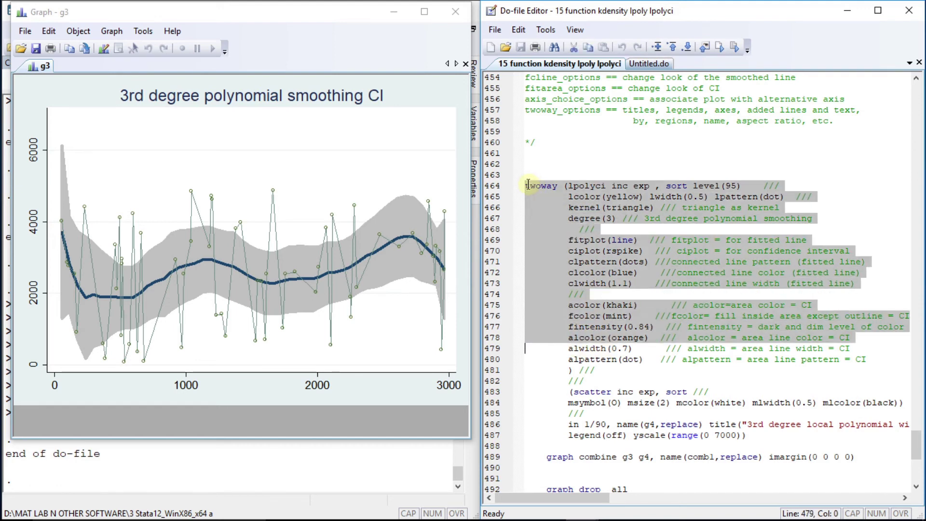
pyautogui.hotkey('ctrl', 'd')
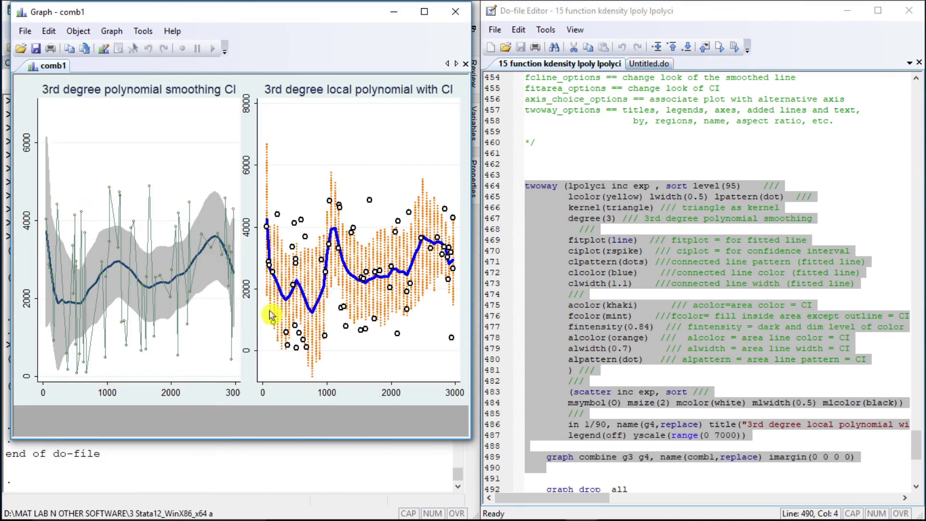
pyautogui.moveTo(914, 444); pyautogui.dragTo(915, 461)
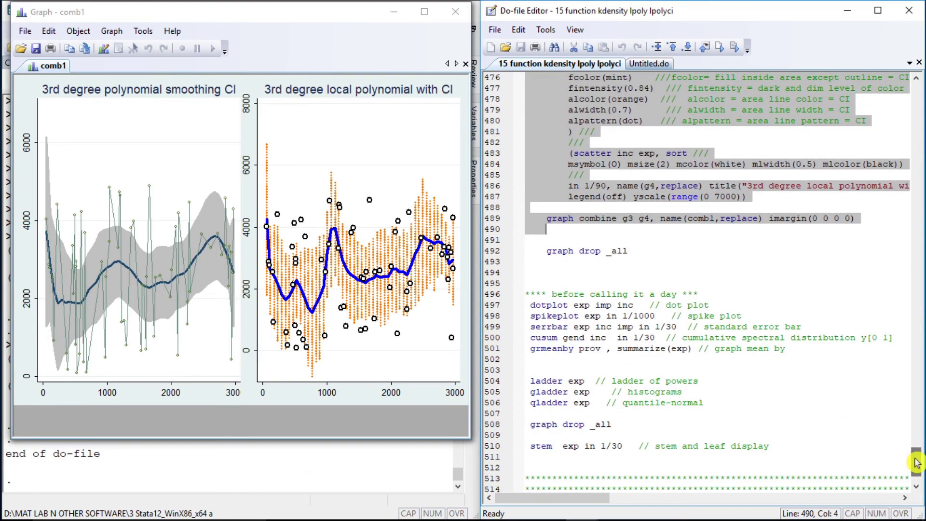
# - Drop all graphs with graph drop _all, then run the dotplot command
pyautogui.click(543, 252)
pyautogui.hotkey('shift', 'End')
pyautogui.hotkey('ctrl', 'd')
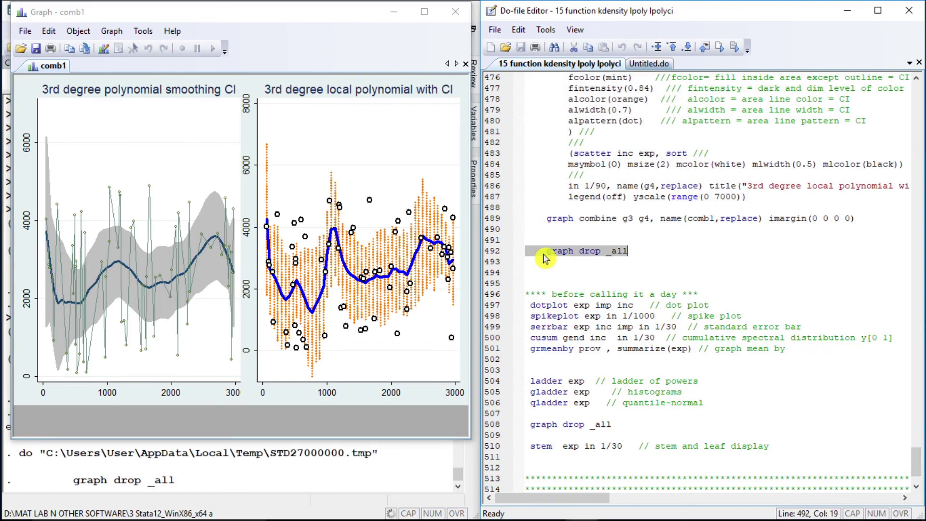
pyautogui.click(545, 259)
pyautogui.hotkey('ctrl', 'End')
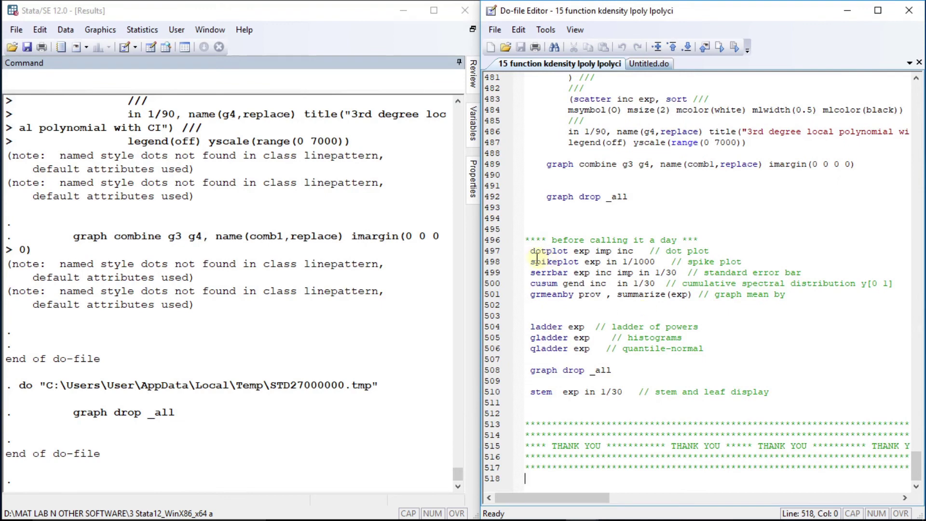
pyautogui.hotkey('shift', 'End')
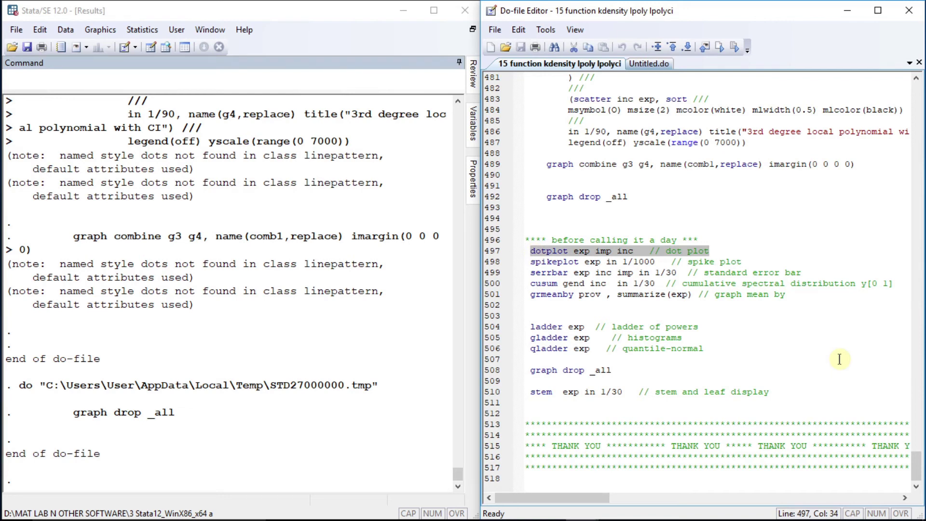
pyautogui.hotkey('ctrl', 'd')
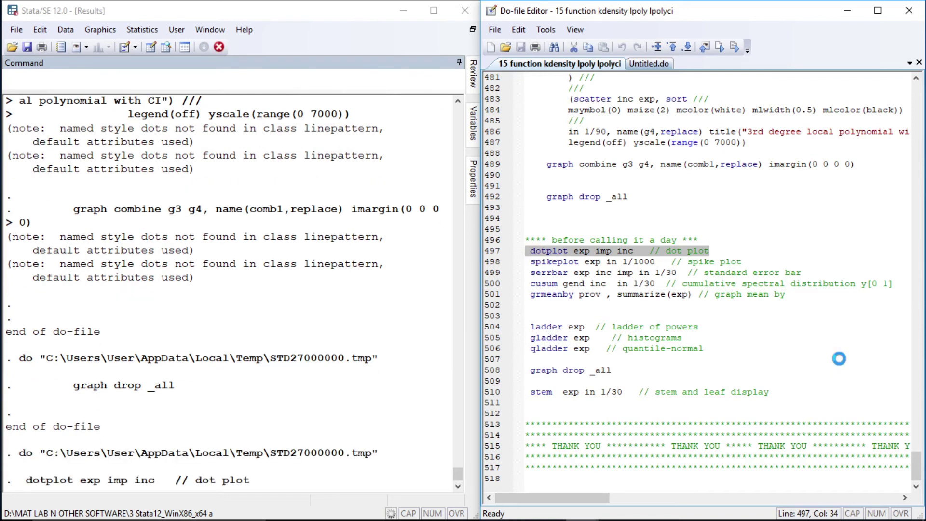
# - Run spikeplot for the Export spike plot and serrbar for the error-bar plot
pyautogui.click(529, 263)
pyautogui.hotkey('shift', 'End')
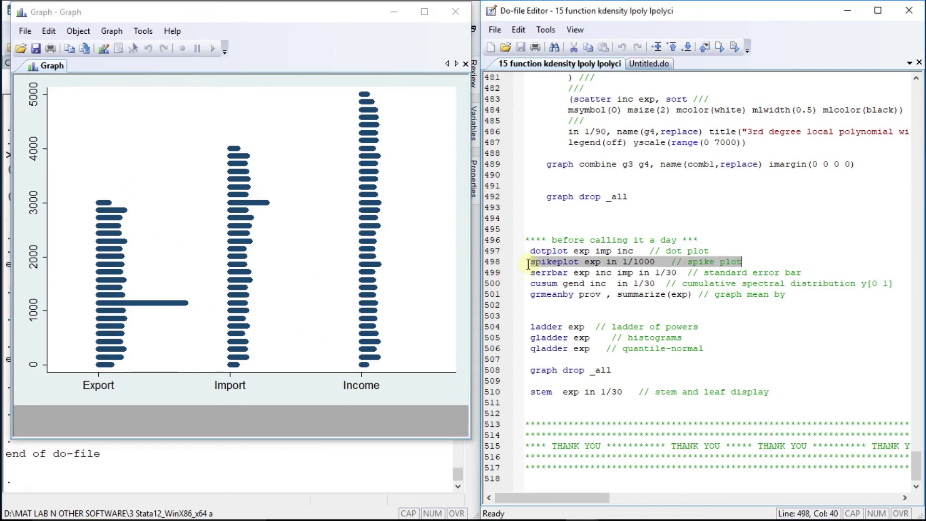
pyautogui.hotkey('ctrl', 'd')
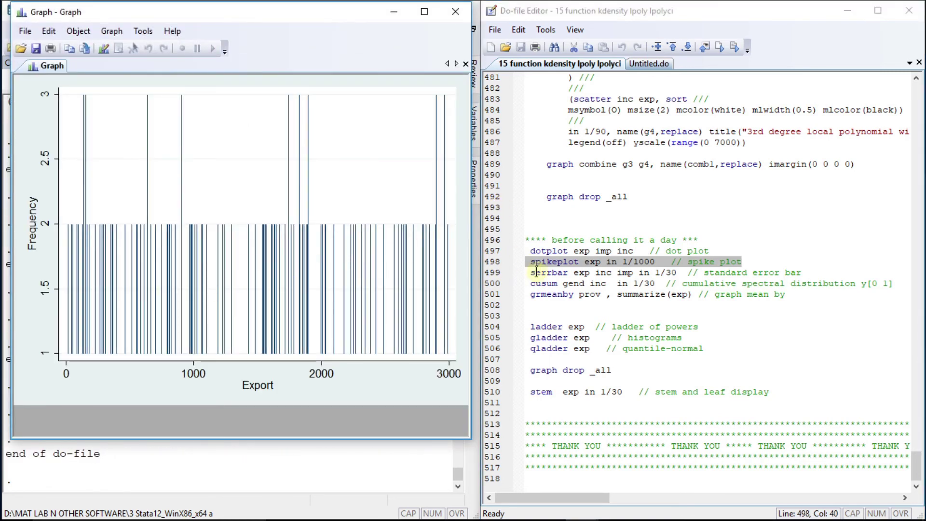
pyautogui.click(532, 273)
pyautogui.hotkey('shift', 'End')
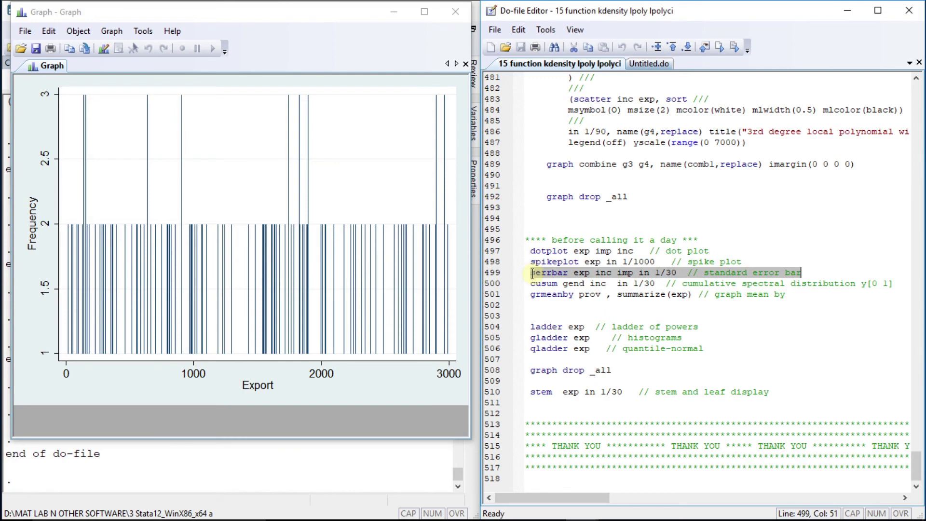
pyautogui.hotkey('ctrl', 'd')
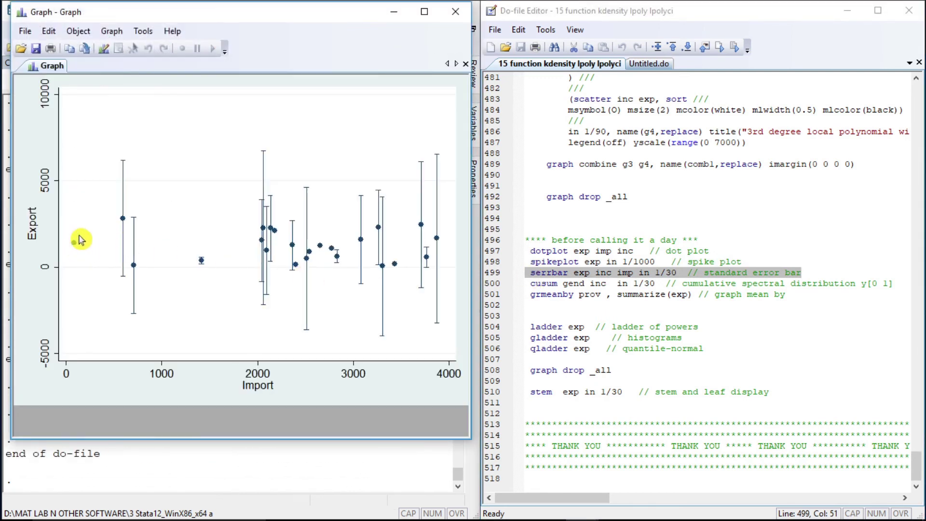
# - Run cusum of gend against Income and grmeanby for exp means by prov
pyautogui.click(529, 286)
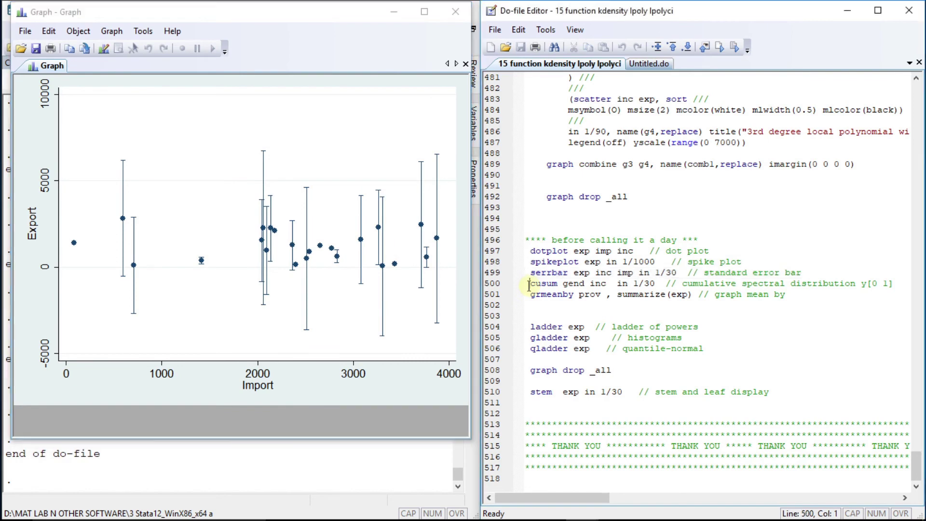
pyautogui.hotkey('shift', 'End')
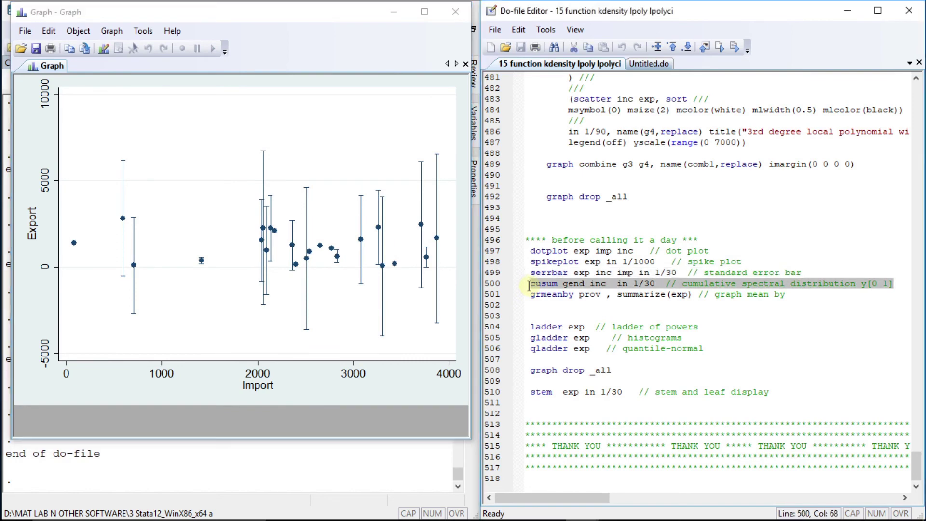
pyautogui.hotkey('ctrl', 'd')
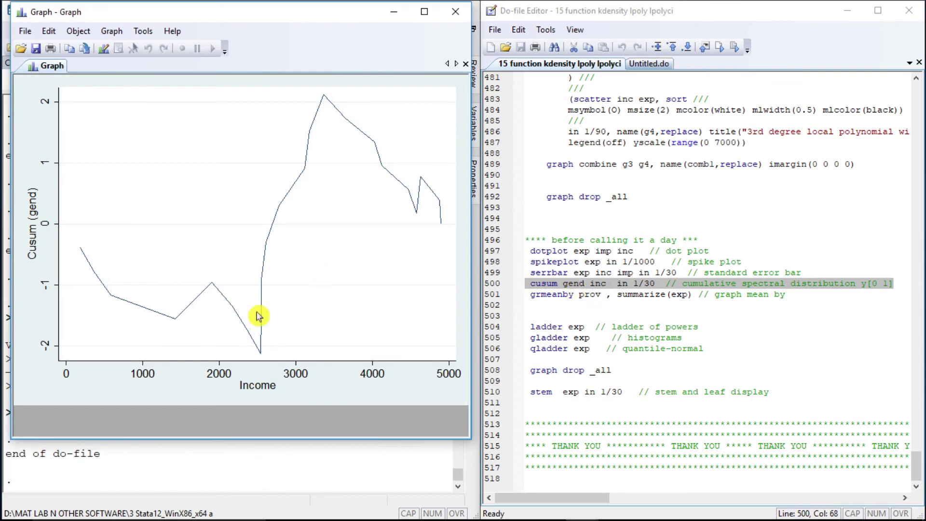
pyautogui.click(531, 295)
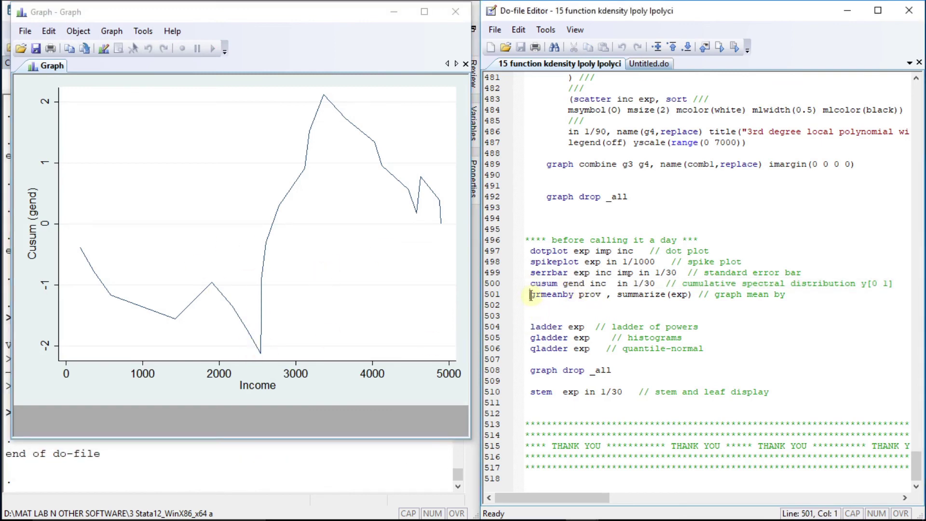
pyautogui.hotkey('shift', 'End')
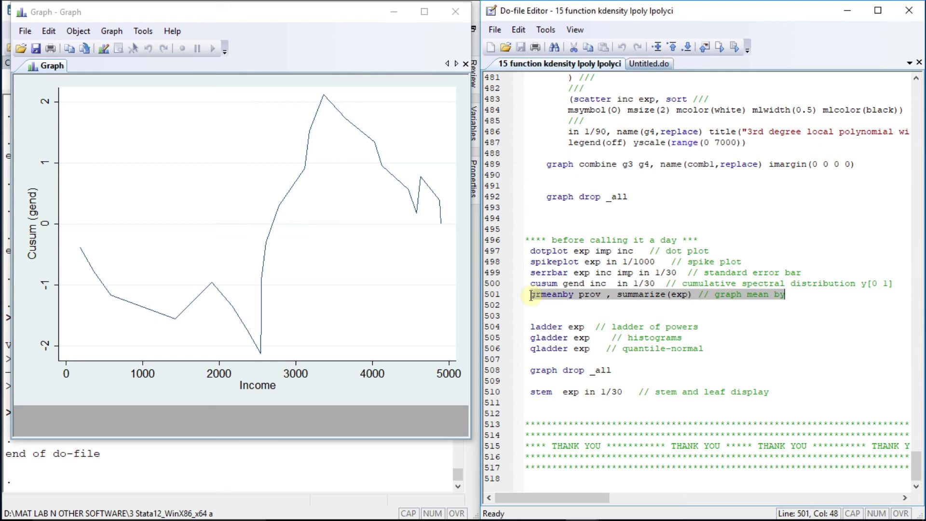
pyautogui.hotkey('ctrl', 'd')
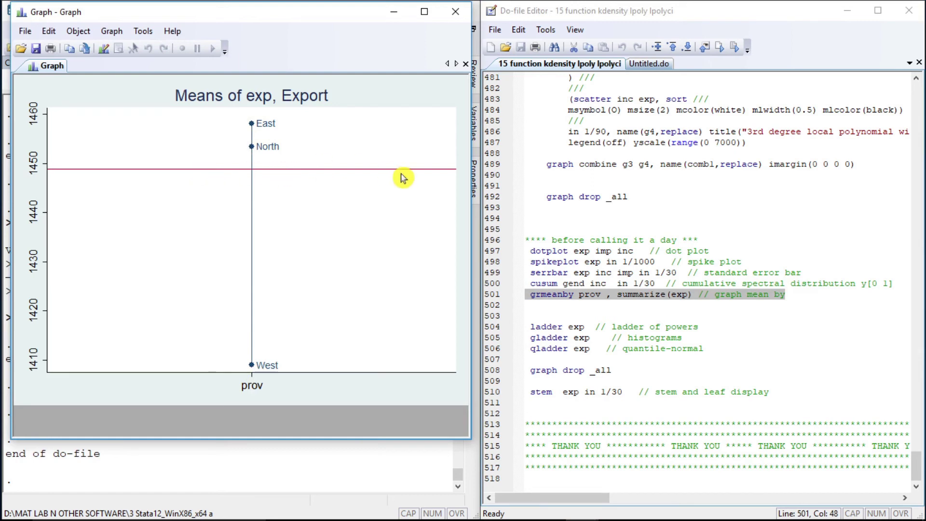
# - Run ladder exp and view the ladder of powers results table
pyautogui.click(530, 330)
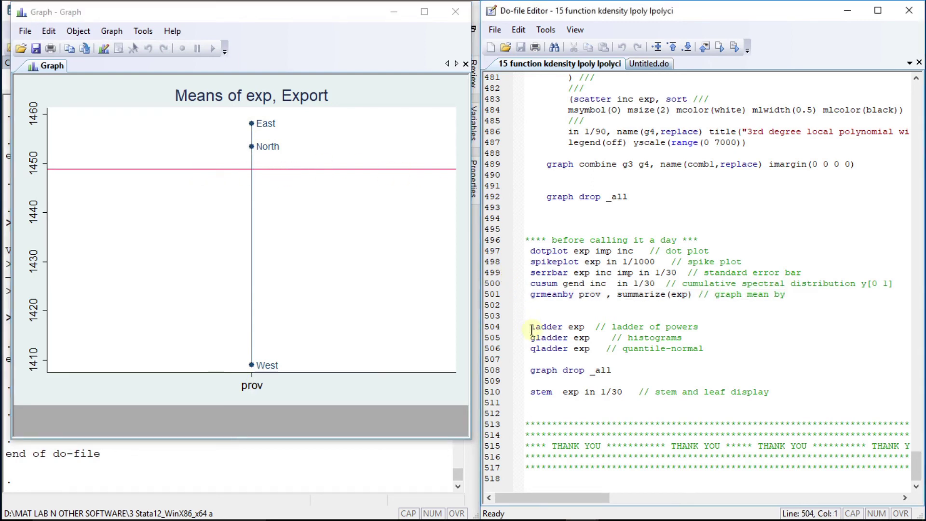
pyautogui.hotkey('shift', 'End')
pyautogui.hotkey('ctrl', 'd')
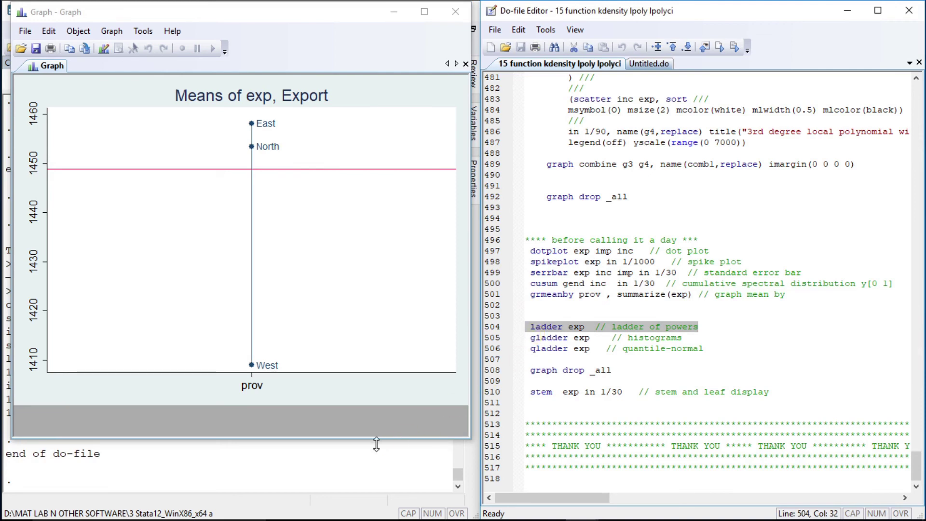
pyautogui.click(373, 461)
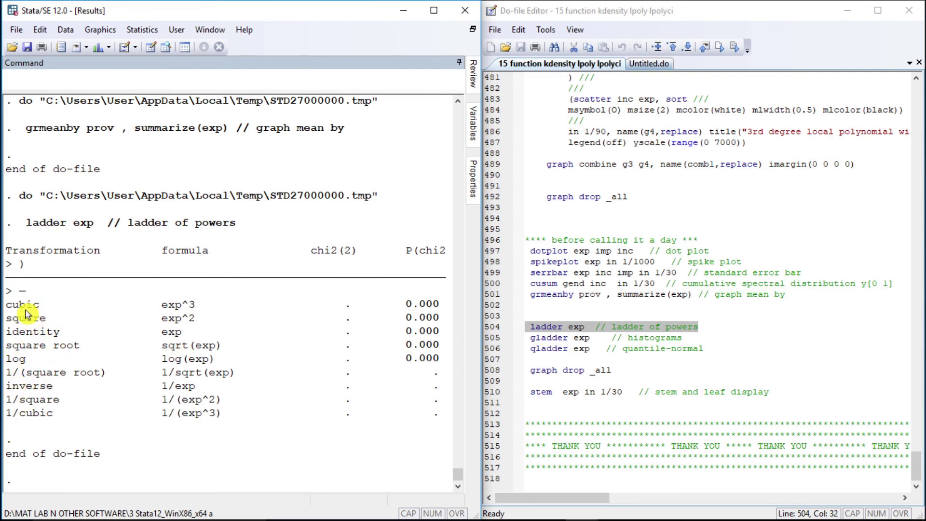
# - Run gladder exp and qladder exp for transformation histograms and quantile-normal plots
pyautogui.click(528, 338)
pyautogui.hotkey('shift', 'End')
pyautogui.hotkey('ctrl', 'd')
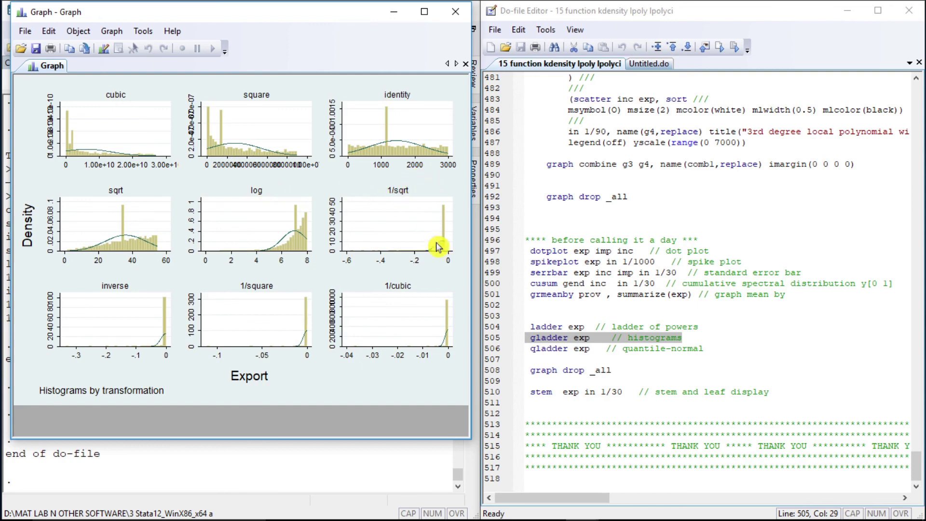
pyautogui.click(528, 356)
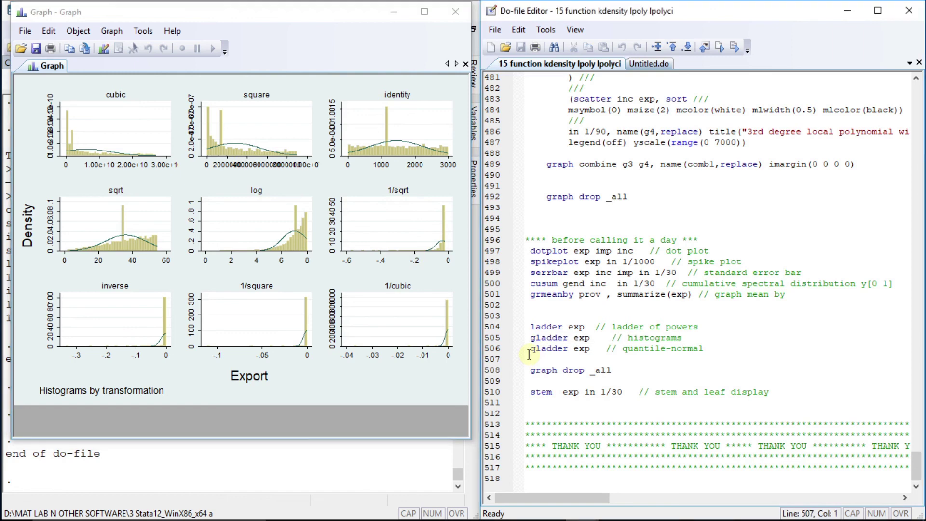
pyautogui.hotkey('shift', 'End')
pyautogui.hotkey('ctrl', 'd')
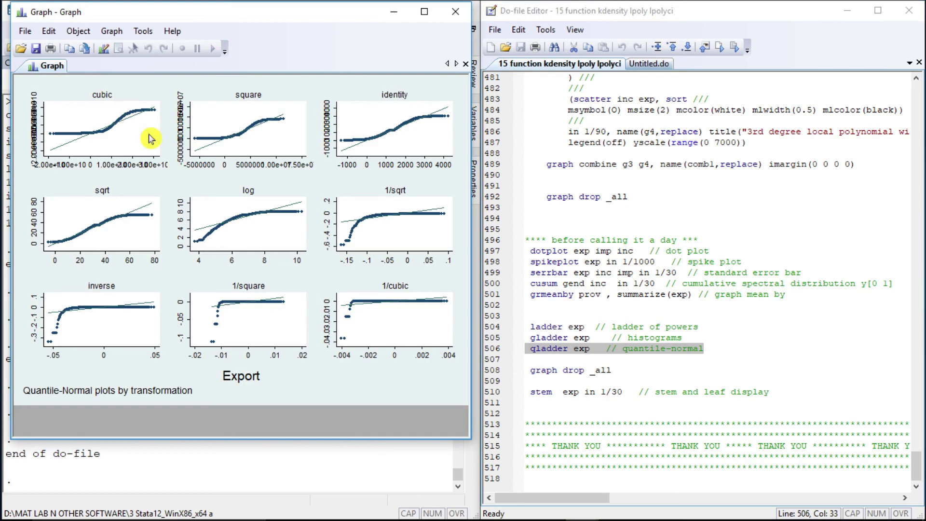
# - Drop all graphs, then run stem exp in 1/30 for the stem-and-leaf display
pyautogui.click(532, 375)
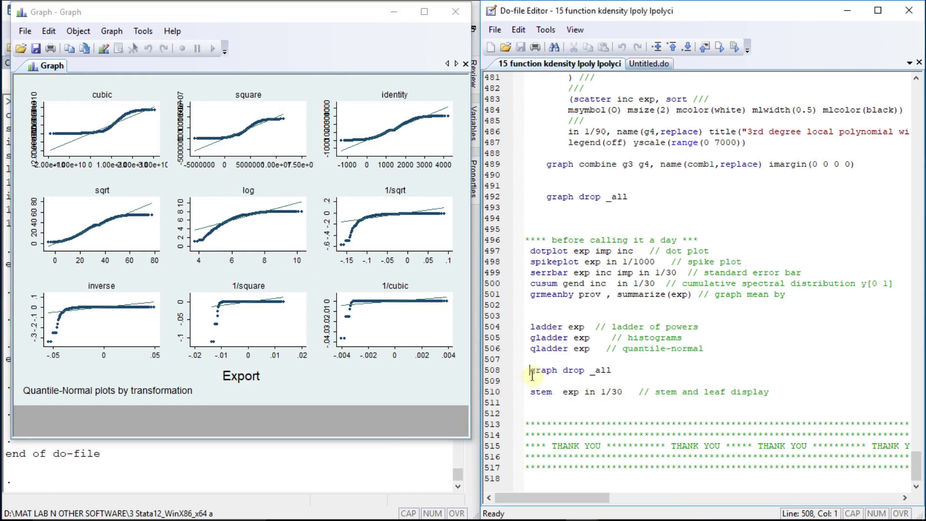
pyautogui.hotkey('shift', 'End')
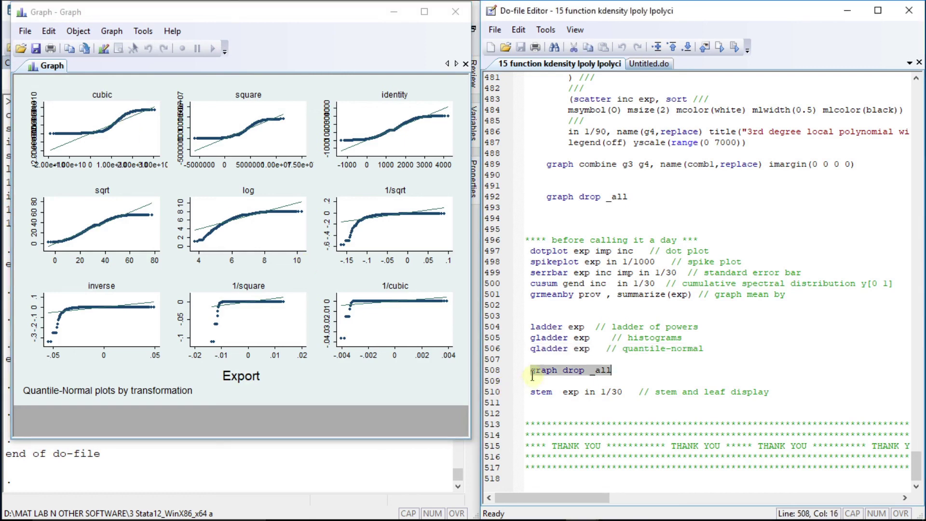
pyautogui.hotkey('ctrl', 'd')
pyautogui.click(531, 392)
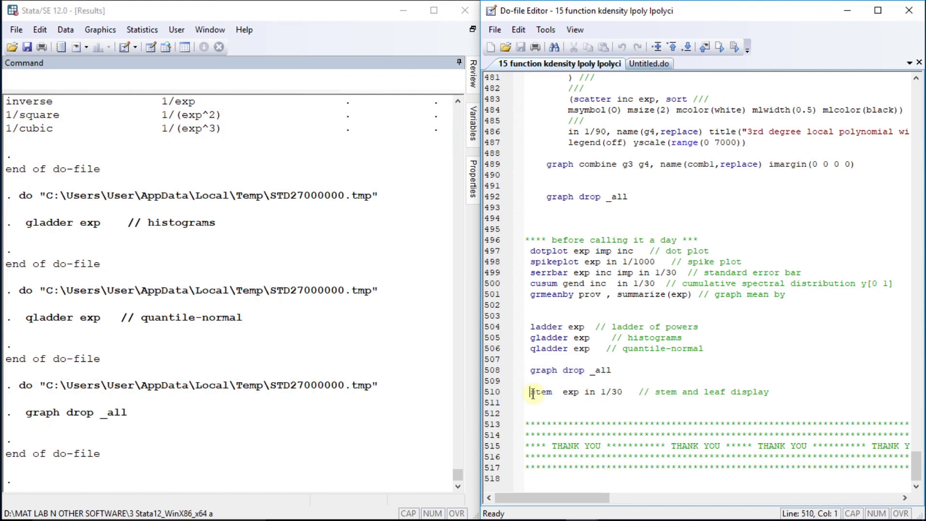
pyautogui.hotkey('shift', 'End')
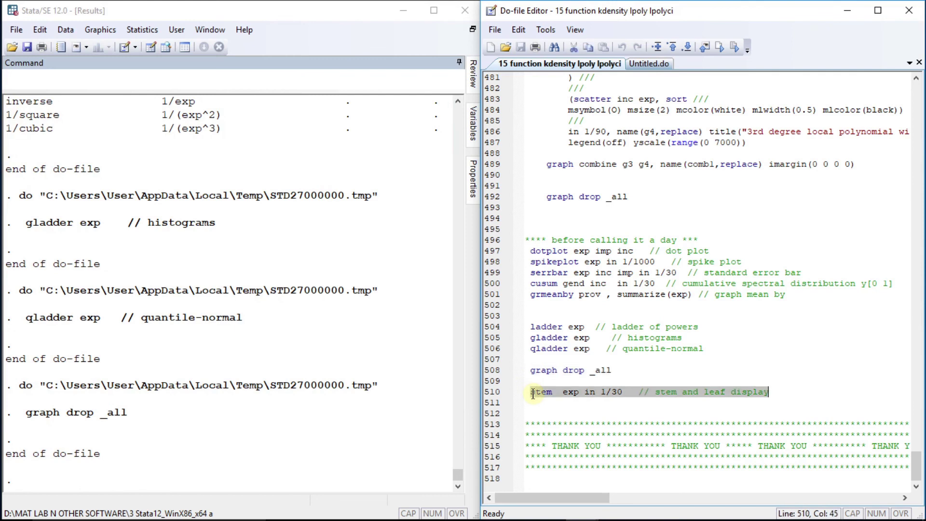
pyautogui.hotkey('ctrl', 'd')
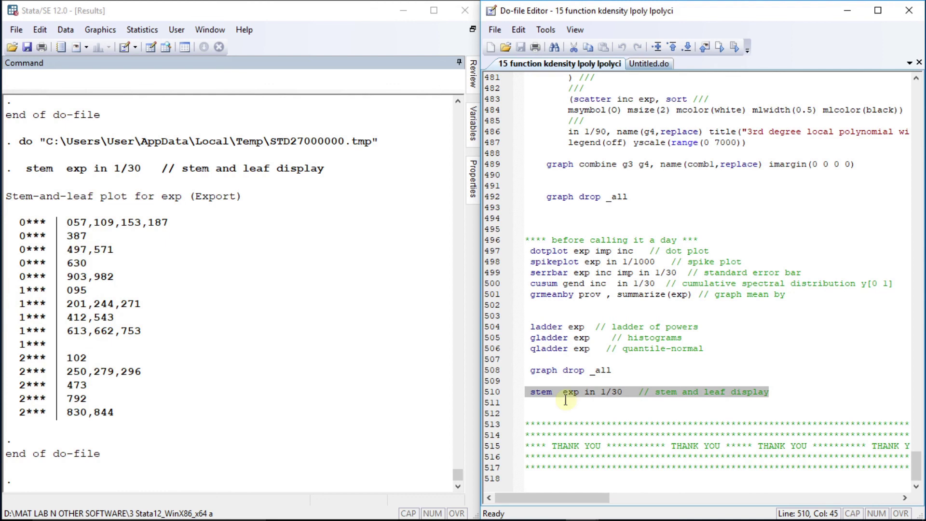
pyautogui.click(543, 410)
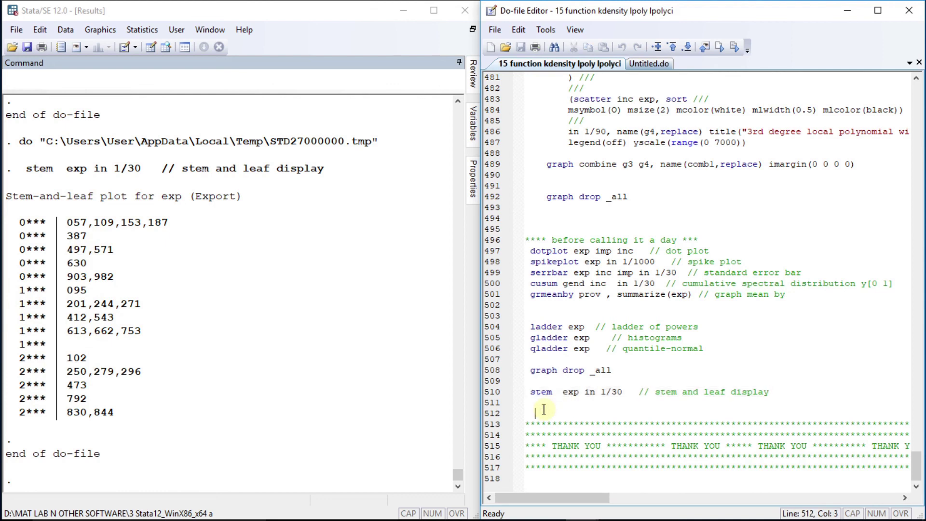